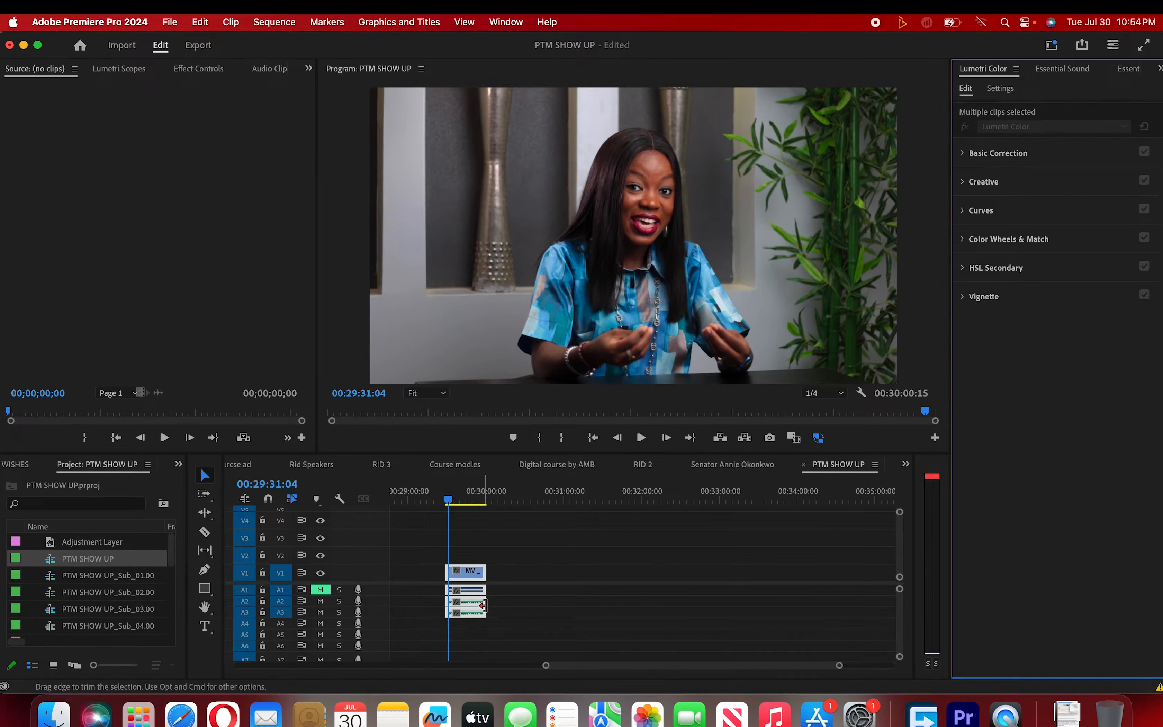
Step: Deselect the clips and play the PTM SHOW UP sequence up to about 00:29:33:21
{"action": "left_click", "coordinate": [515, 598]}
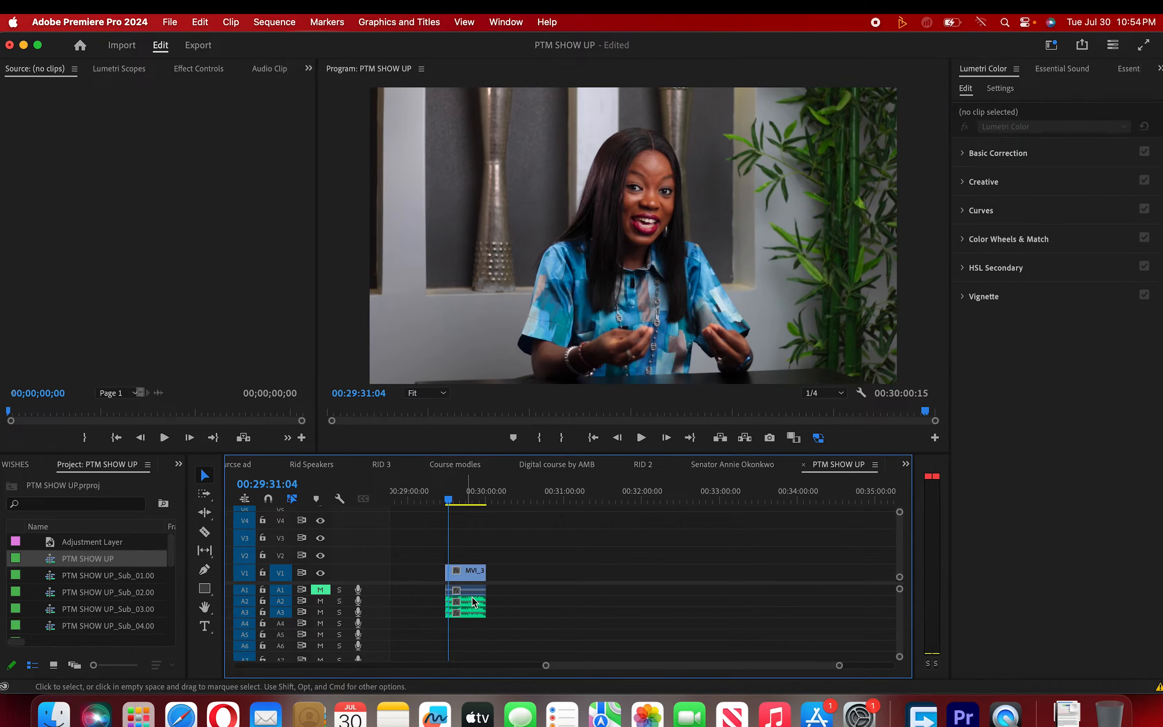
{"action": "key", "text": "space"}
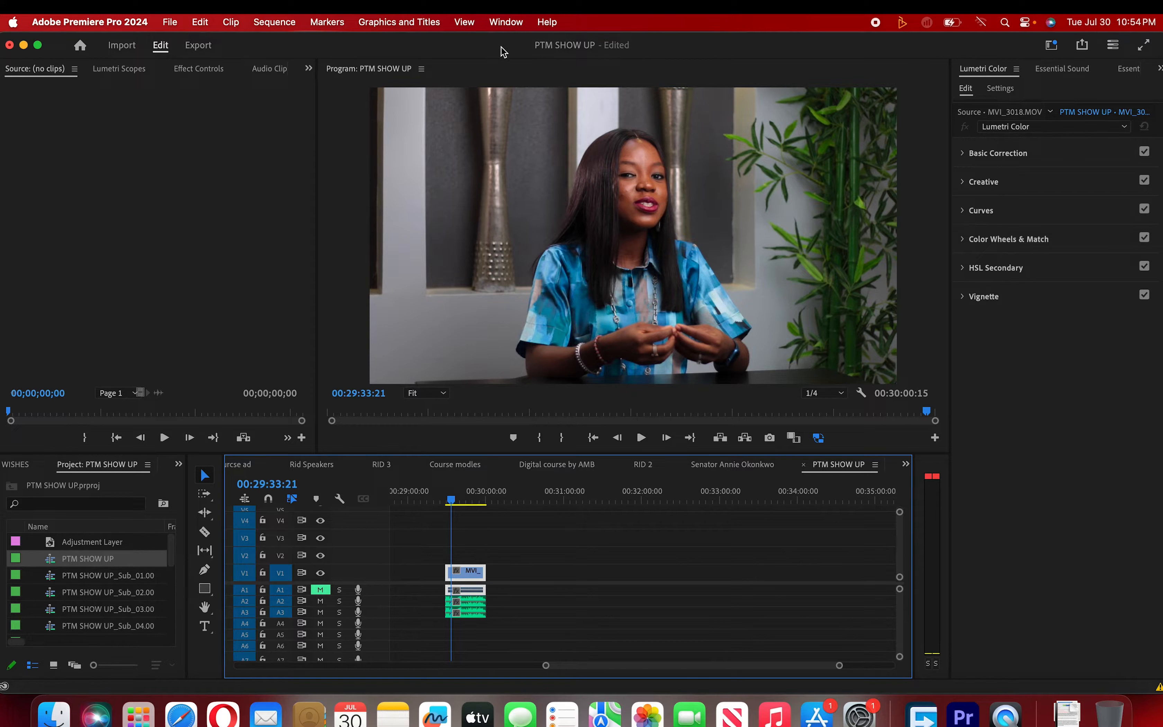
{"action": "left_click", "coordinate": [505, 24]}
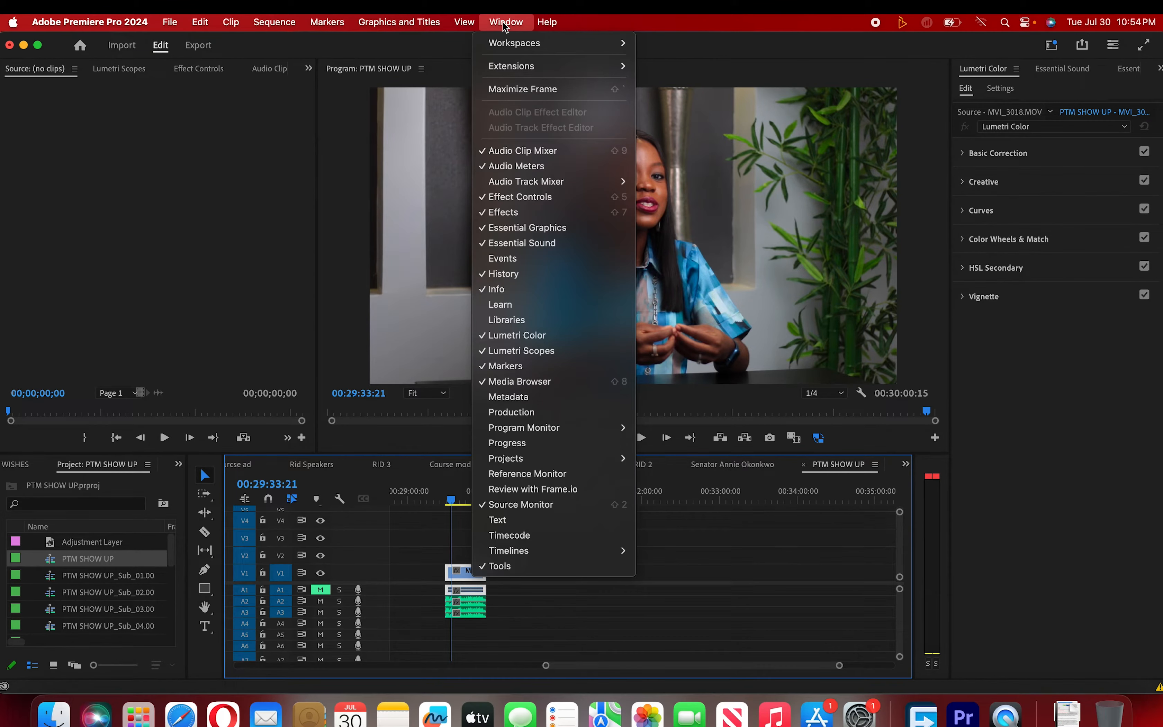
{"action": "mouse_move", "coordinate": [514, 43]}
Step: Look over the Basic Correction controls of Lumetri Color and collapse the section again
{"action": "left_click", "coordinate": [963, 155]}
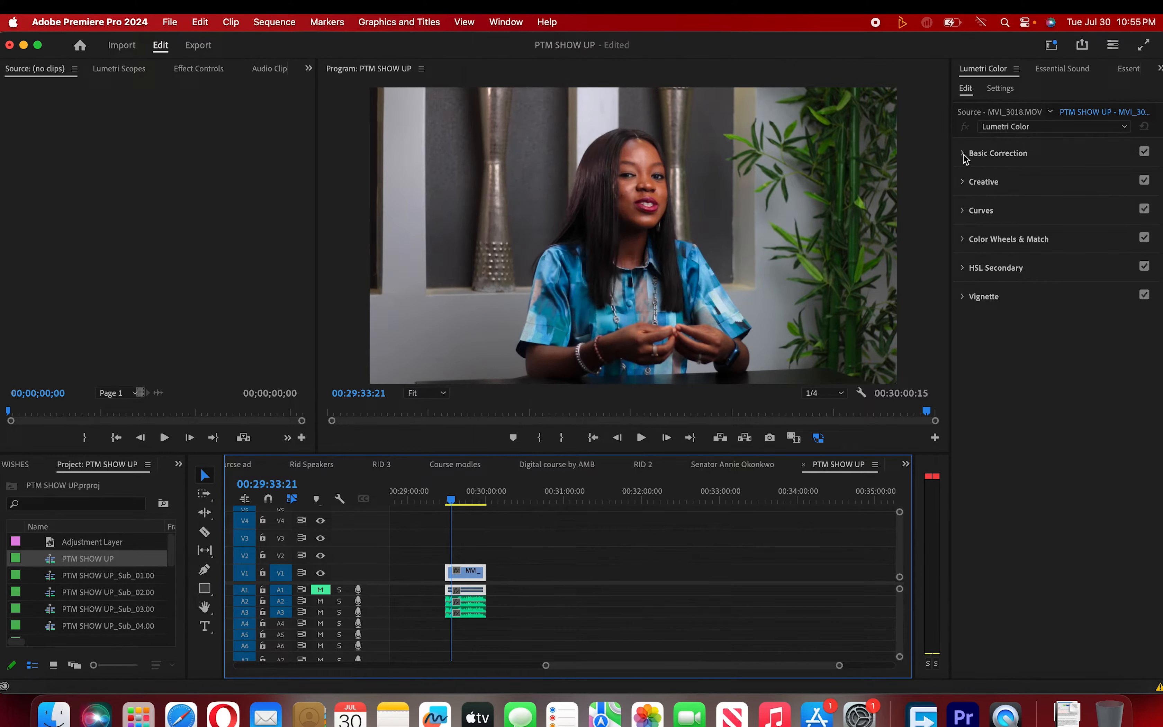
{"action": "left_click", "coordinate": [963, 155]}
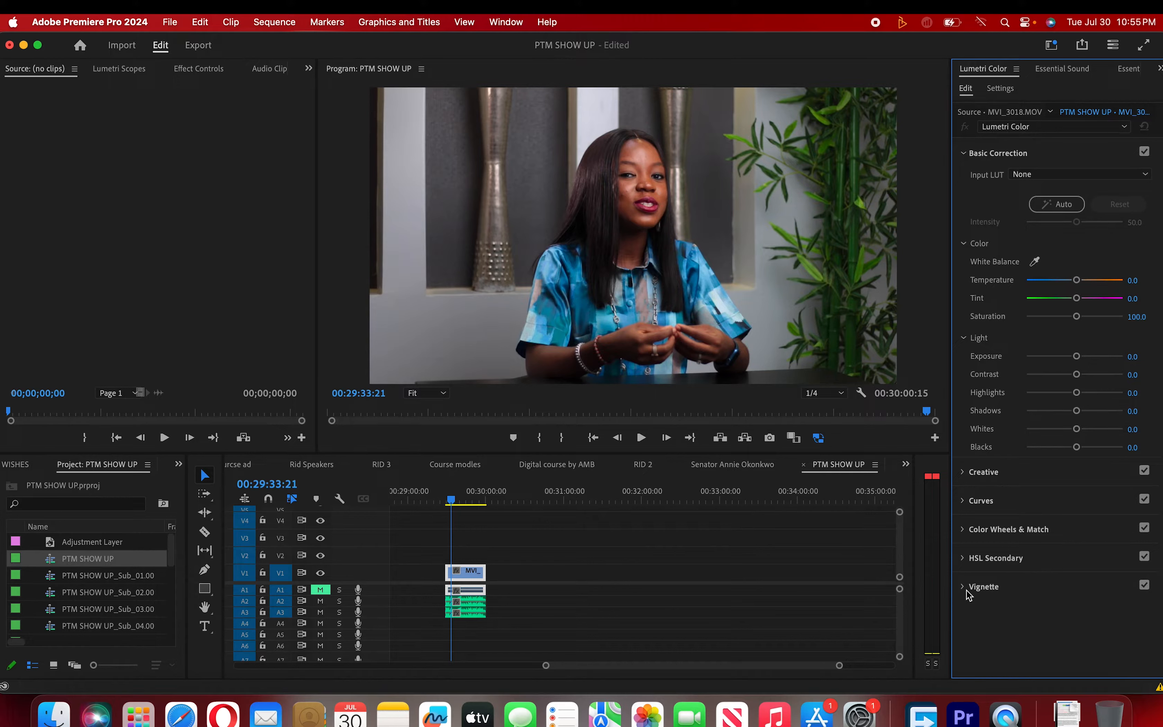
{"action": "left_click", "coordinate": [967, 158]}
Step: Switch the workspace to Effects
{"action": "left_click", "coordinate": [510, 22]}
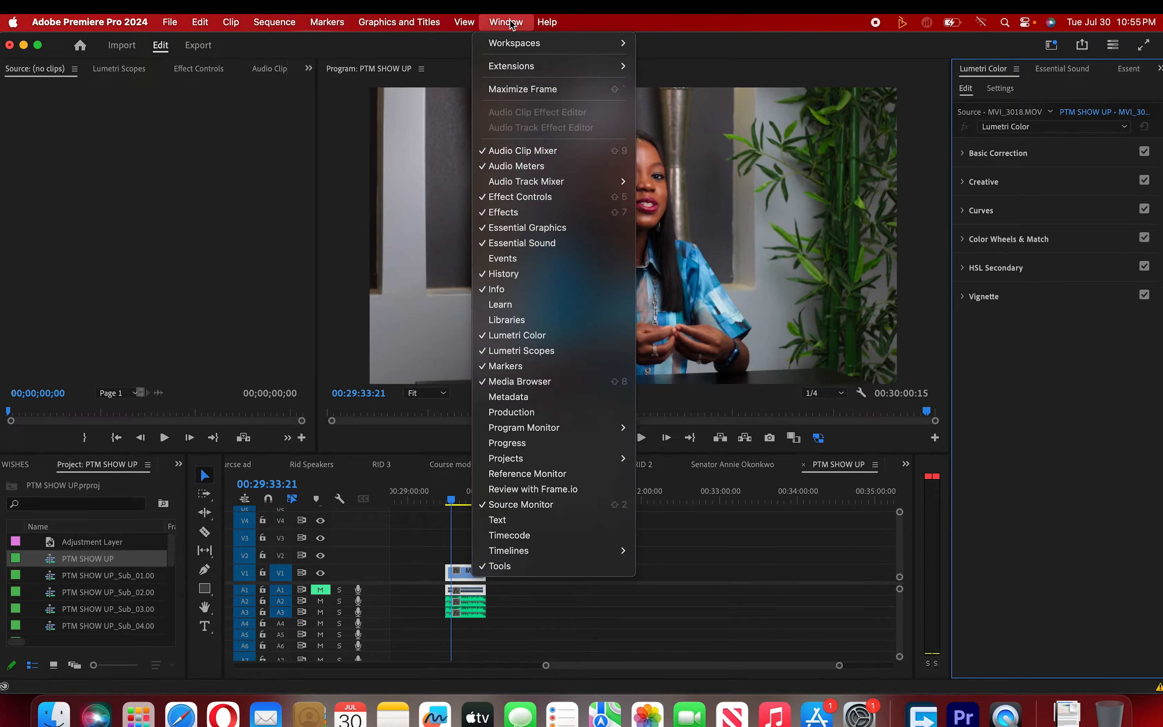
{"action": "mouse_move", "coordinate": [528, 43]}
{"action": "left_click", "coordinate": [508, 23]}
{"action": "left_click", "coordinate": [517, 24]}
{"action": "mouse_move", "coordinate": [608, 44]}
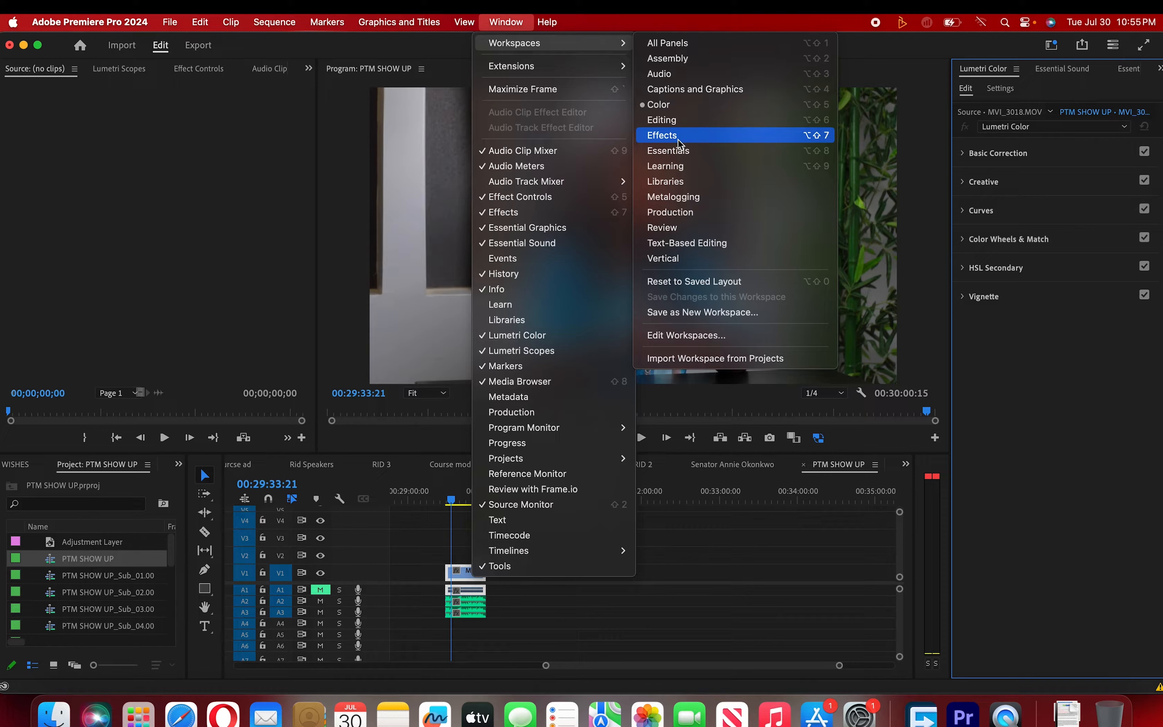
{"action": "left_click", "coordinate": [647, 141]}
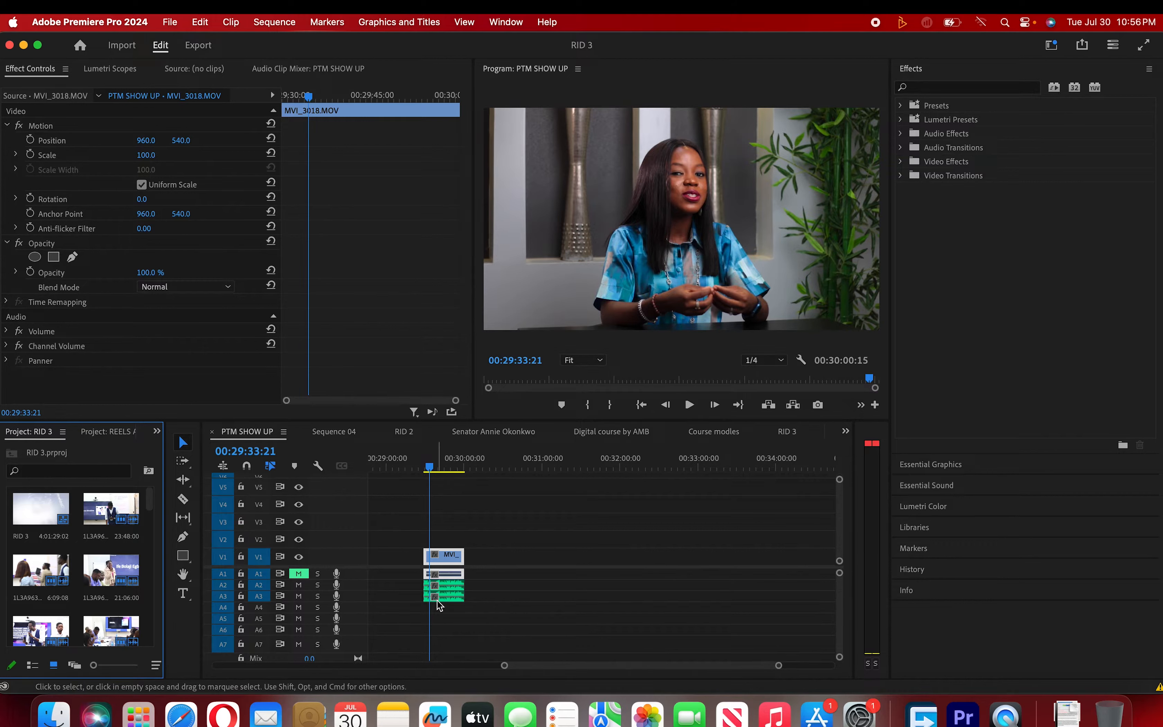
Step: Switch the workspace back to Color
{"action": "left_click", "coordinate": [505, 23]}
{"action": "mouse_move", "coordinate": [627, 45]}
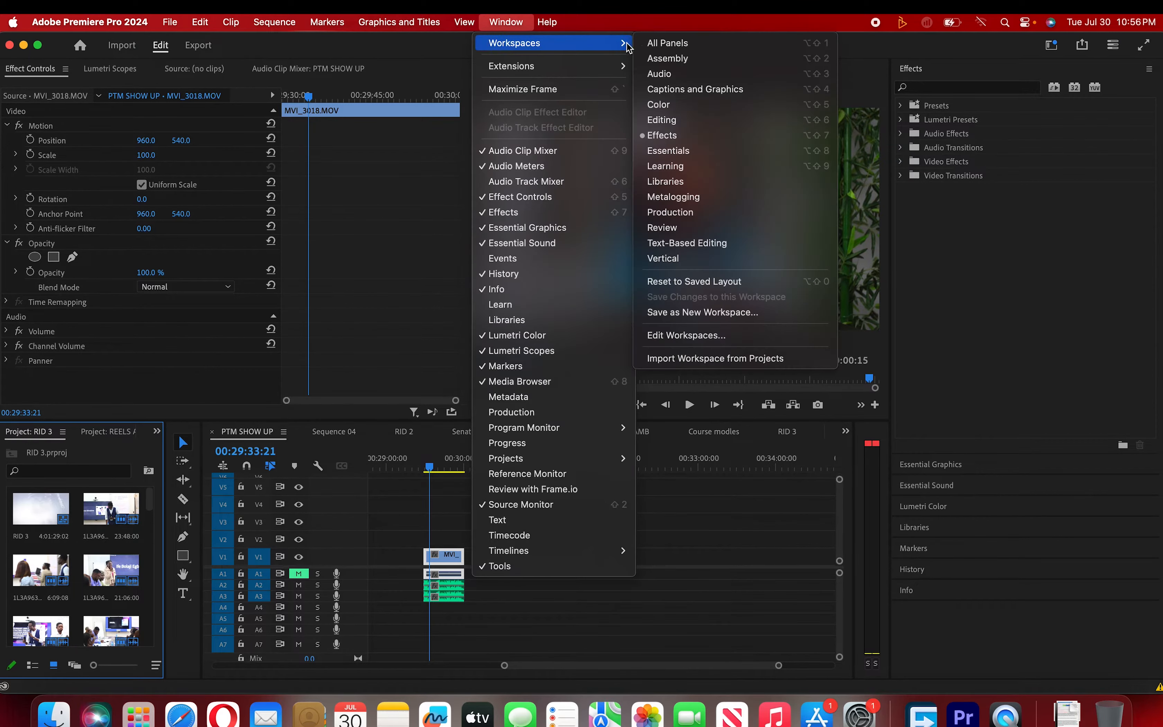
{"action": "left_click", "coordinate": [675, 104]}
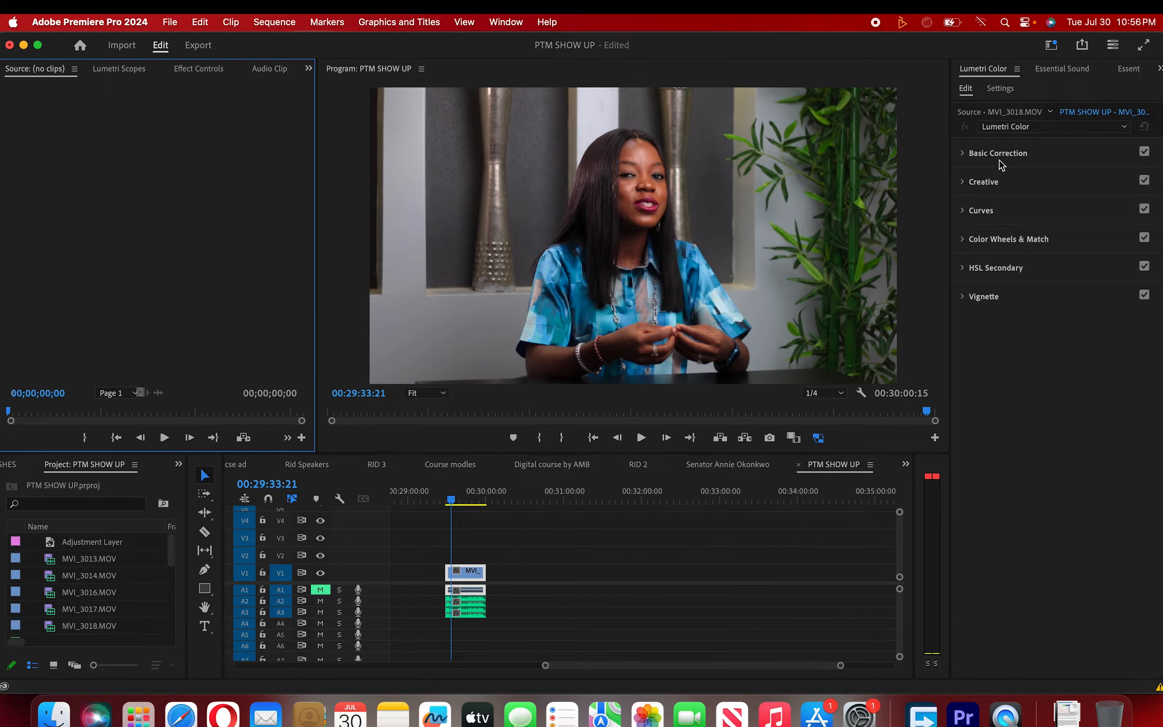
Step: Try lowering the clip's Basic Correction saturation to 61.9, and reset it to its default
{"action": "left_click", "coordinate": [963, 158]}
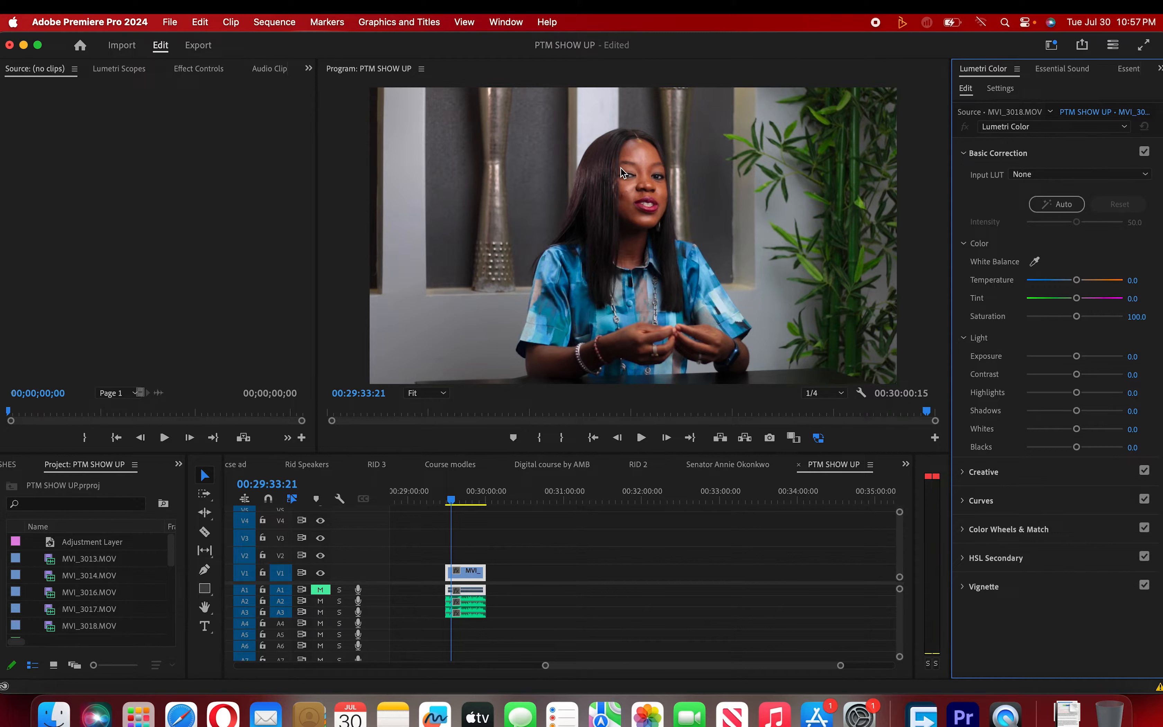
{"action": "left_click_drag", "start_coordinate": [1076, 317], "coordinate": [1057, 321]}
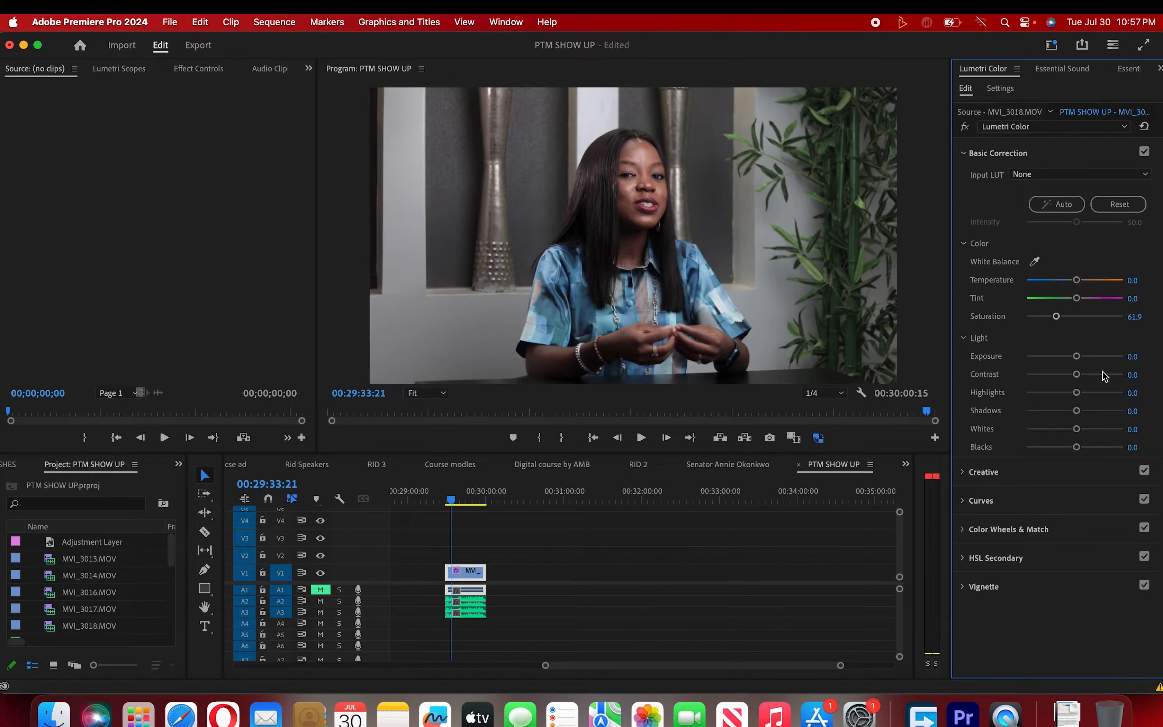
{"action": "double_click", "coordinate": [1056, 317]}
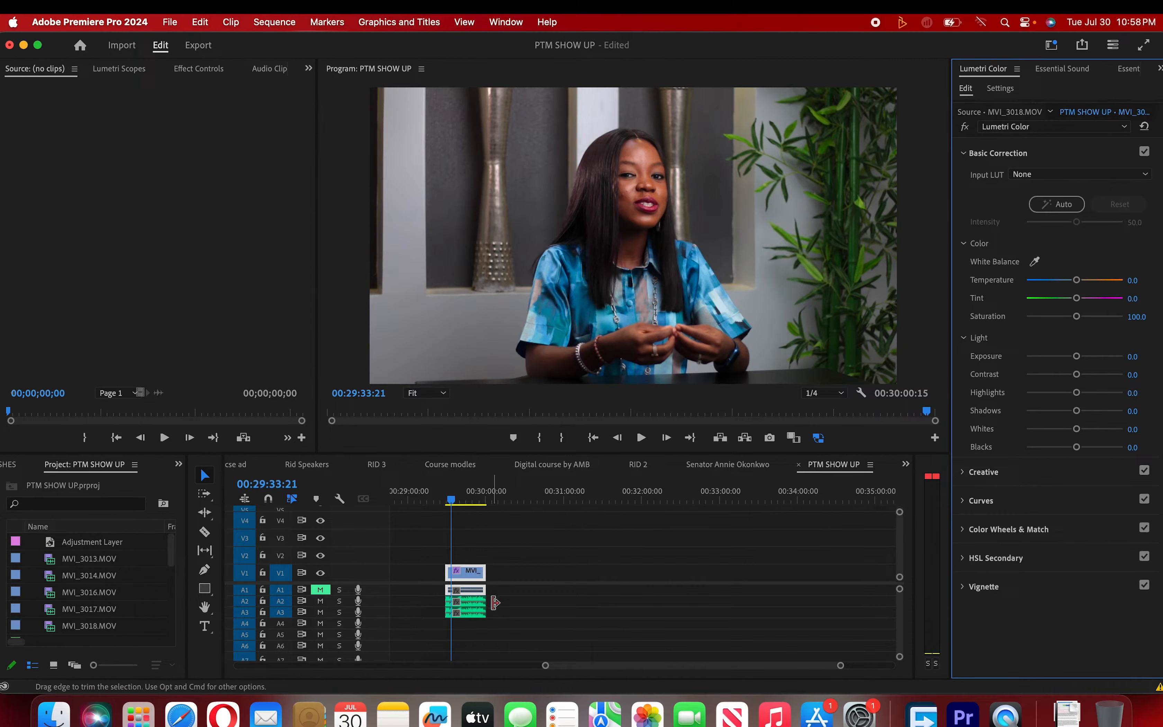
Step: Try cooling the MVI_3018.MOV clip to a temperature of about -94.2, and reset it to its default
{"action": "left_click", "coordinate": [471, 575]}
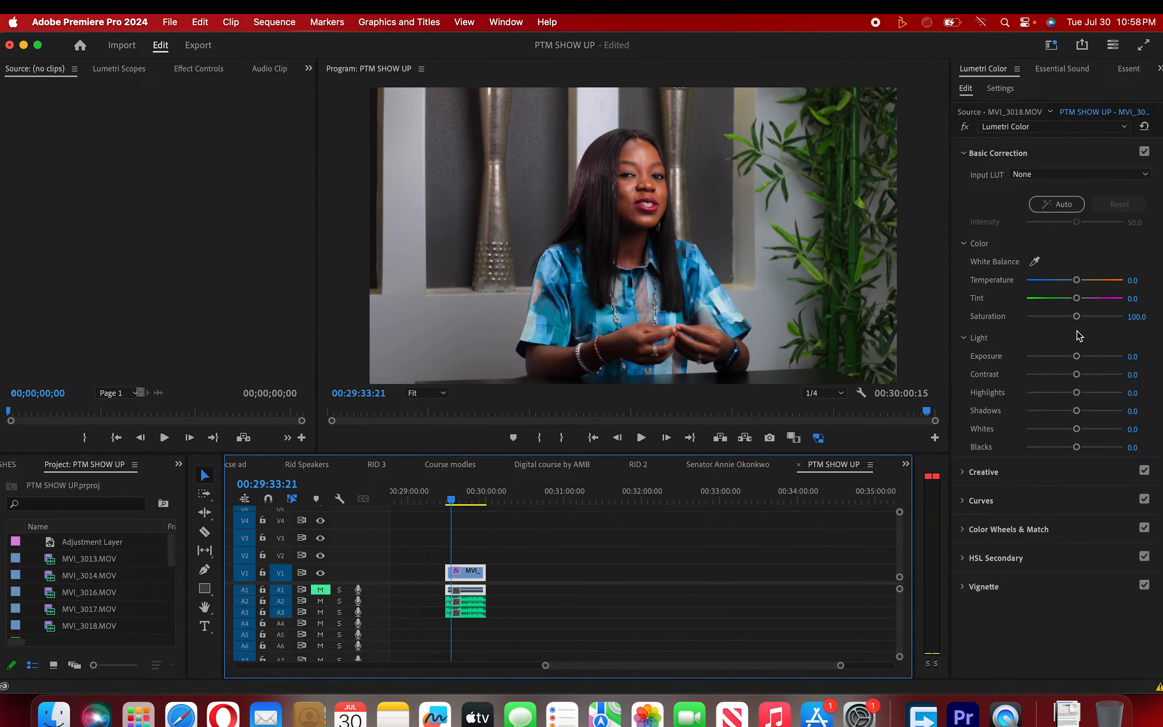
{"action": "left_click_drag", "start_coordinate": [1078, 285], "coordinate": [1034, 290]}
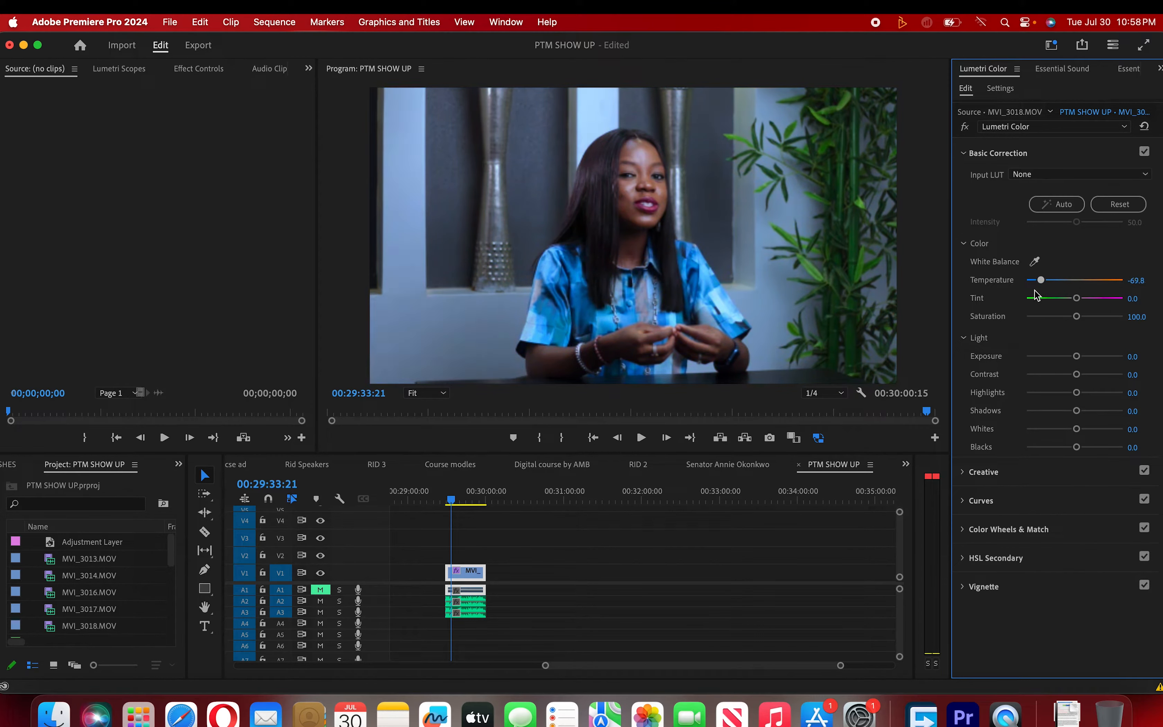
{"action": "left_click_drag", "start_coordinate": [1105, 299], "coordinate": [1028, 300]}
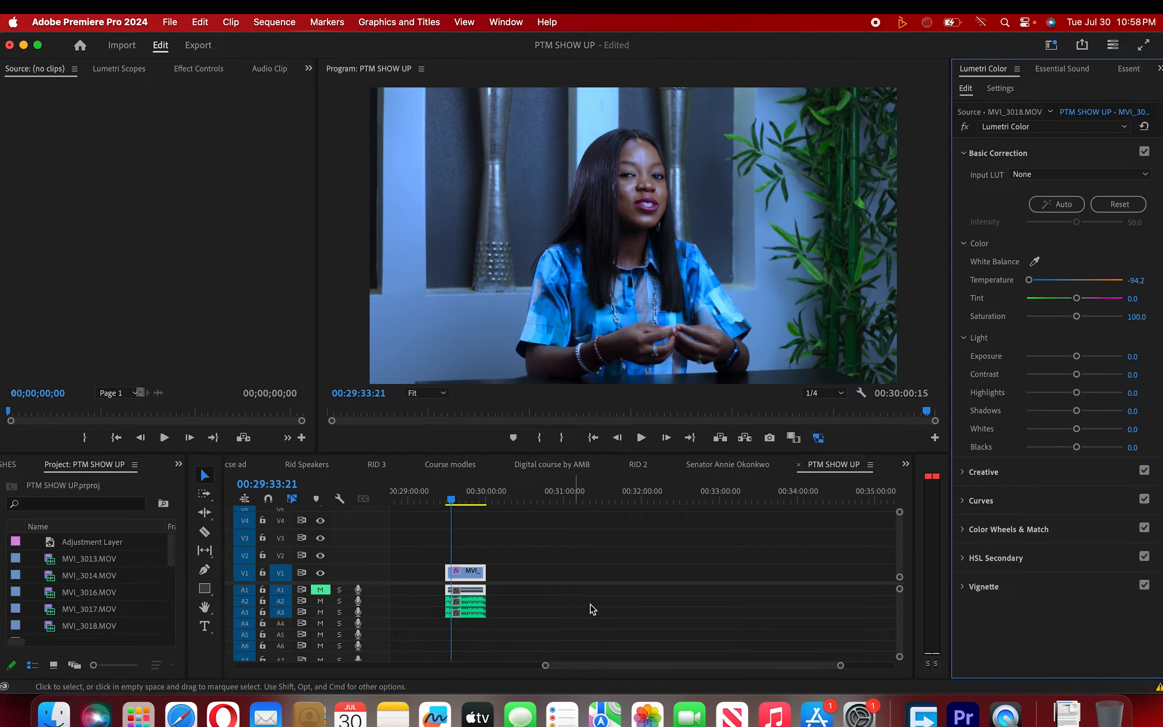
{"action": "double_click", "coordinate": [1029, 280]}
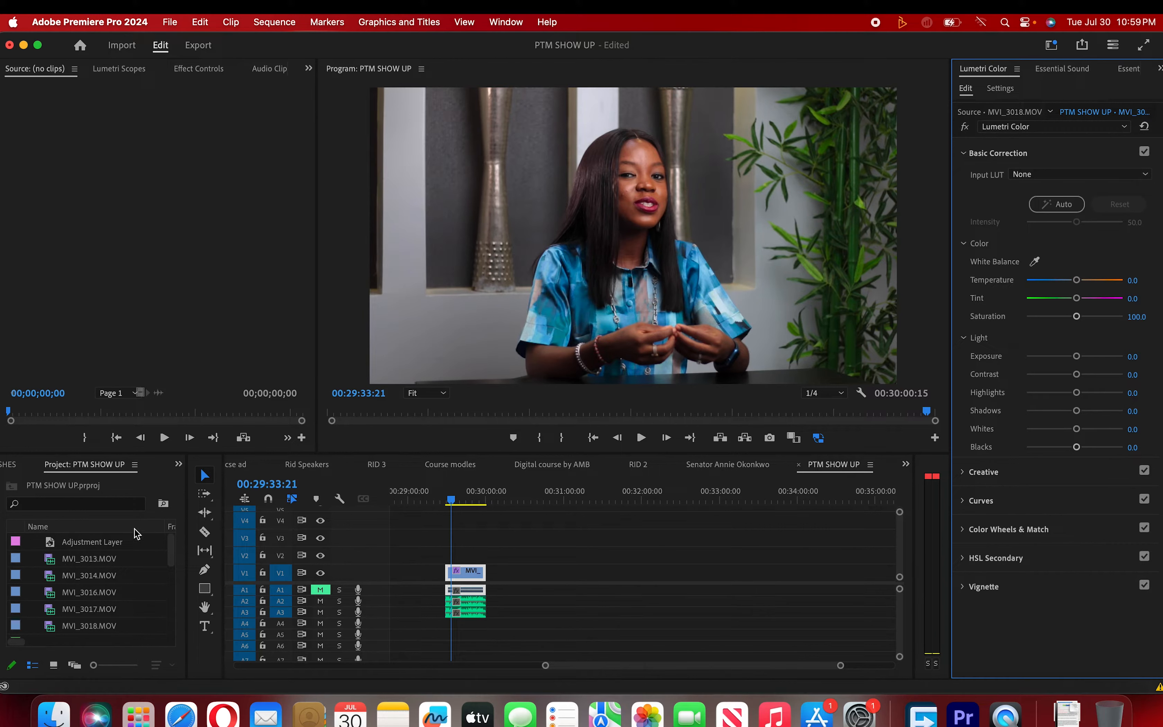
Step: Create a new adjustment layer at 1920 x 1080, 25.00 fps, with square pixels
{"action": "right_click", "coordinate": [148, 486]}
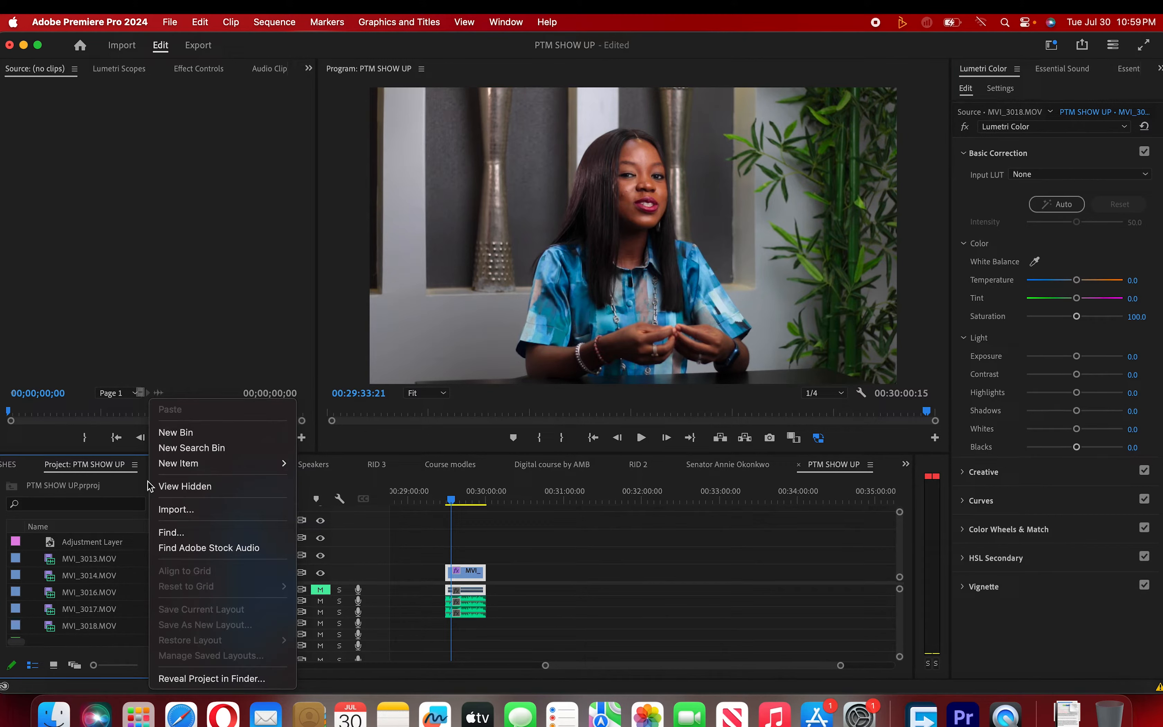
{"action": "mouse_move", "coordinate": [257, 464]}
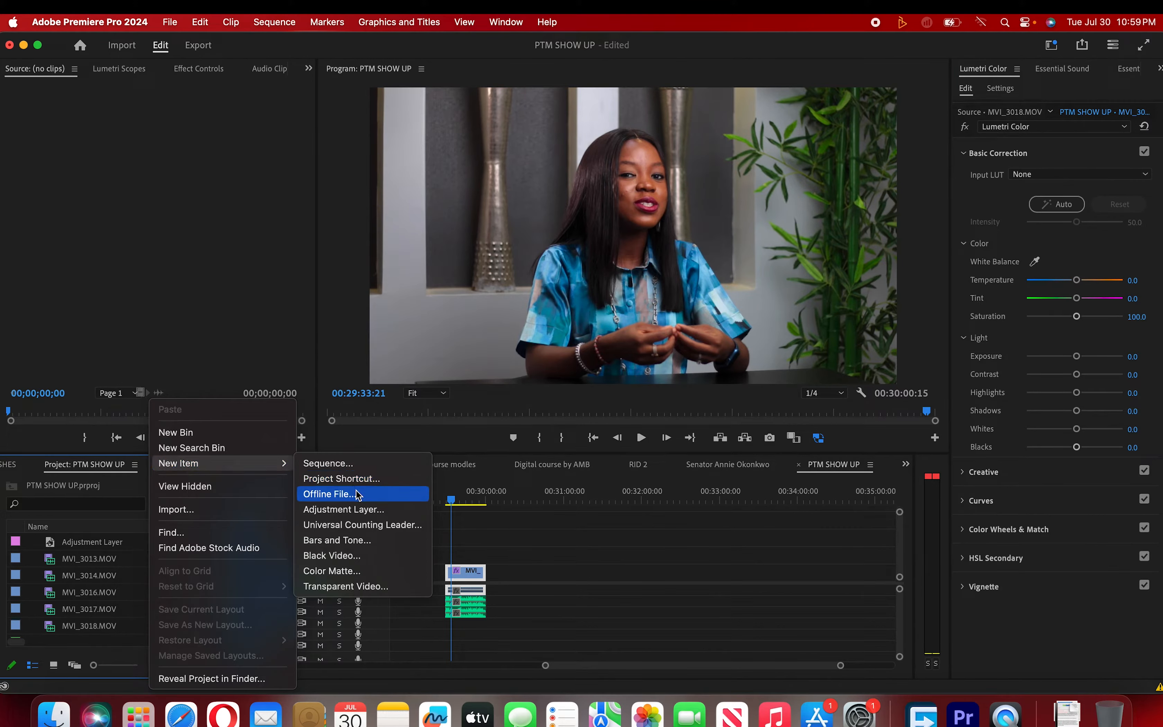
{"action": "left_click", "coordinate": [343, 511]}
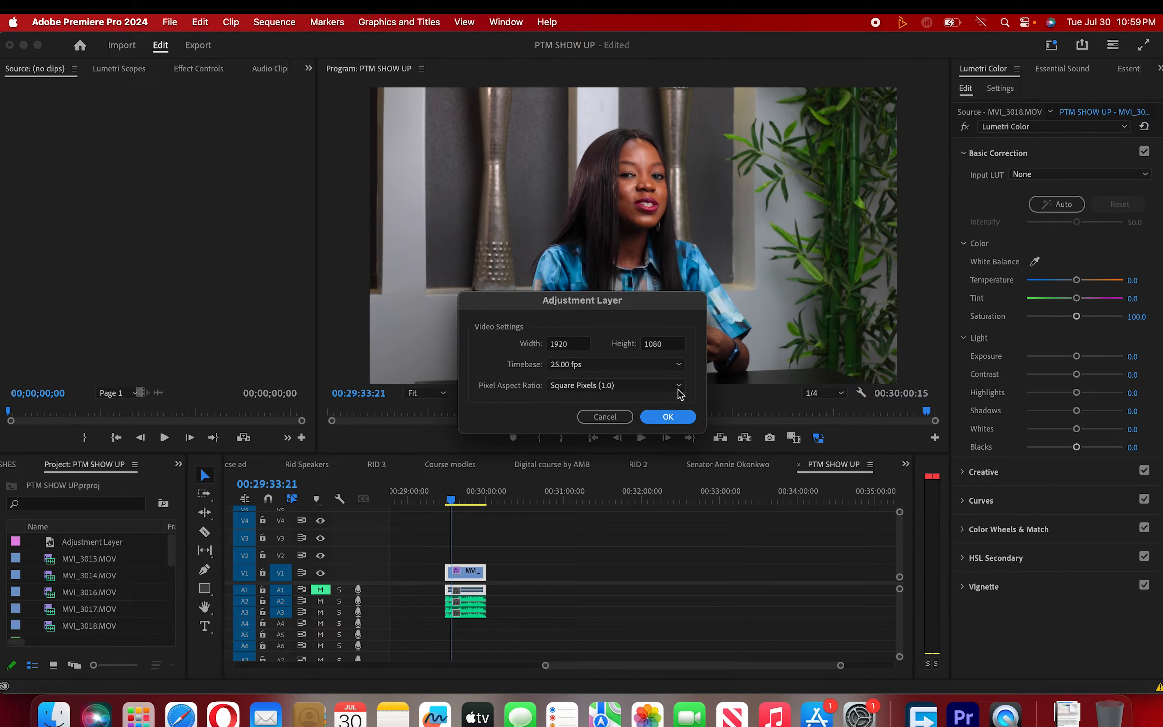
{"action": "left_click", "coordinate": [667, 417]}
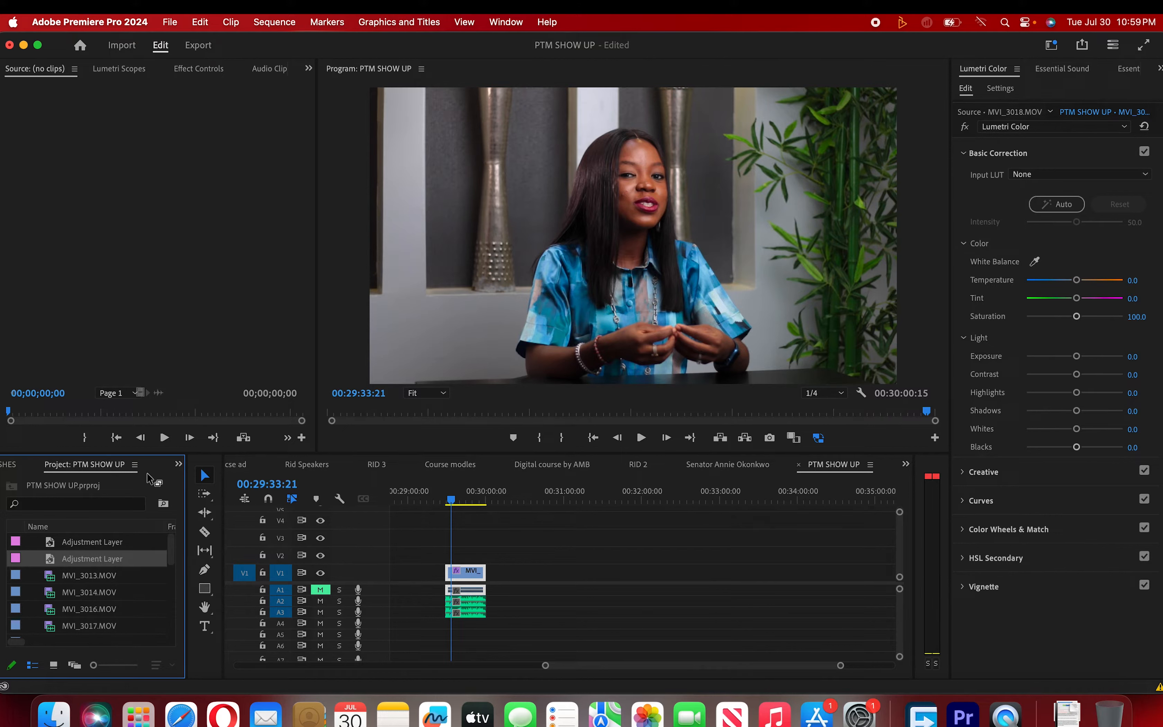
Step: Place the new adjustment layer on V2 at the video clip's start and extend it over the whole clip
{"action": "left_click_drag", "start_coordinate": [75, 562], "coordinate": [452, 556]}
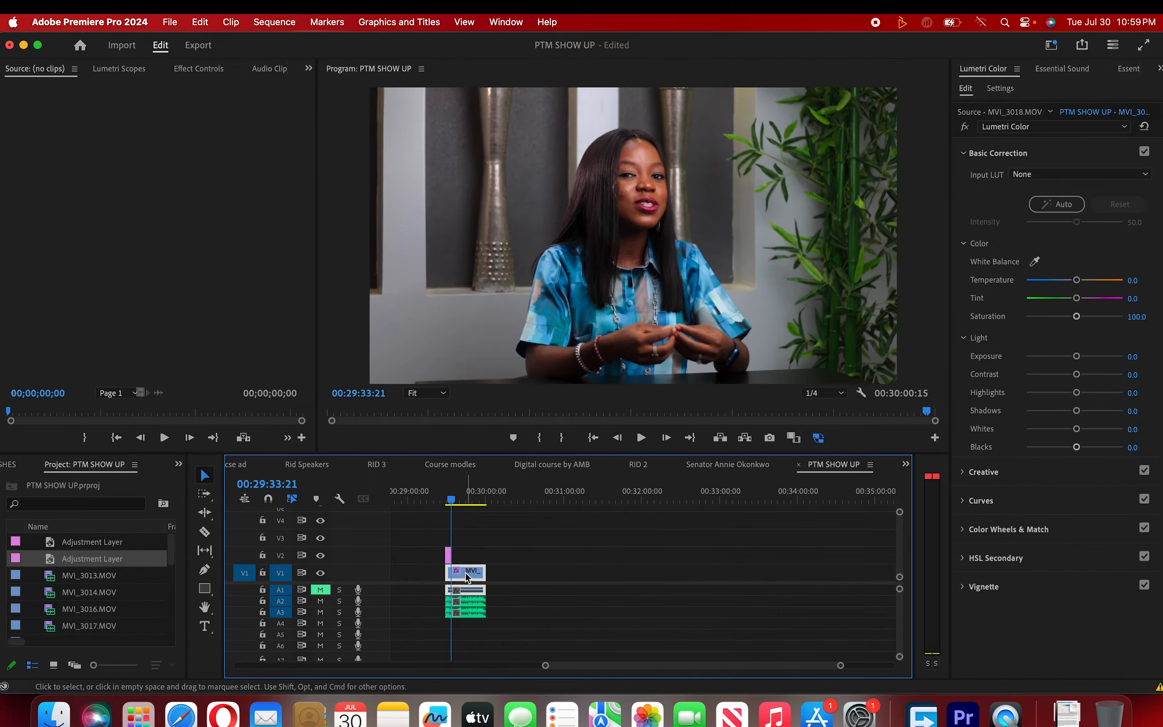
{"action": "left_click", "coordinate": [456, 555]}
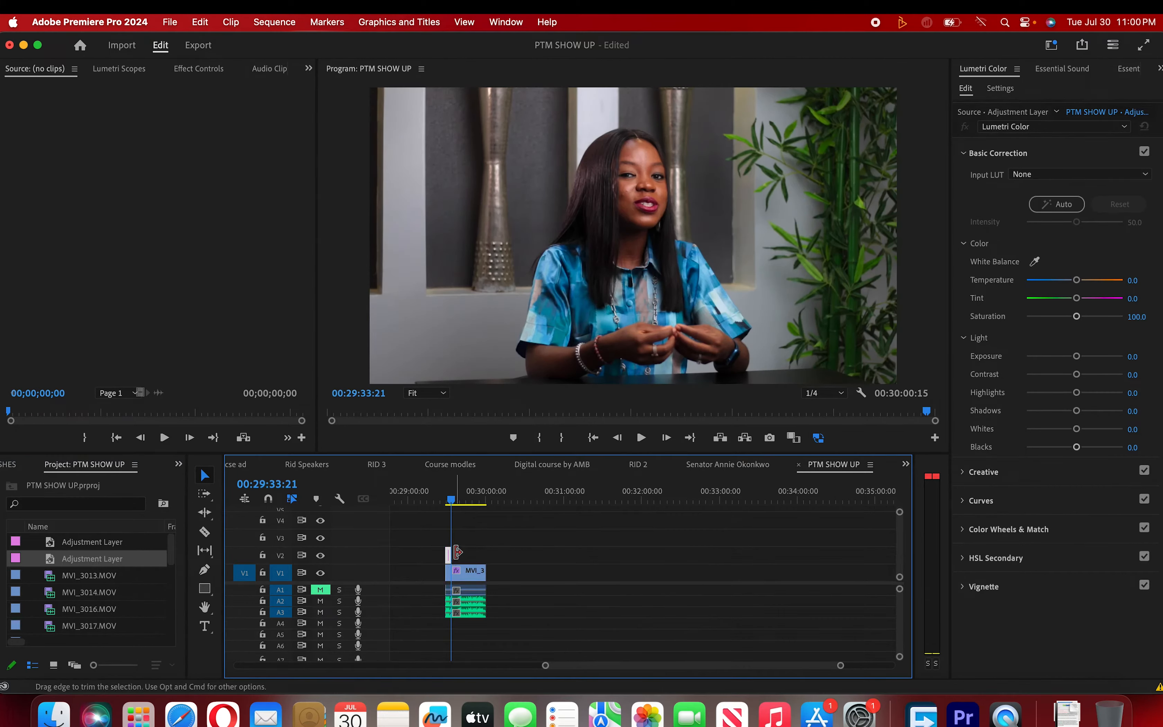
{"action": "left_click_drag", "start_coordinate": [456, 552], "coordinate": [486, 554]}
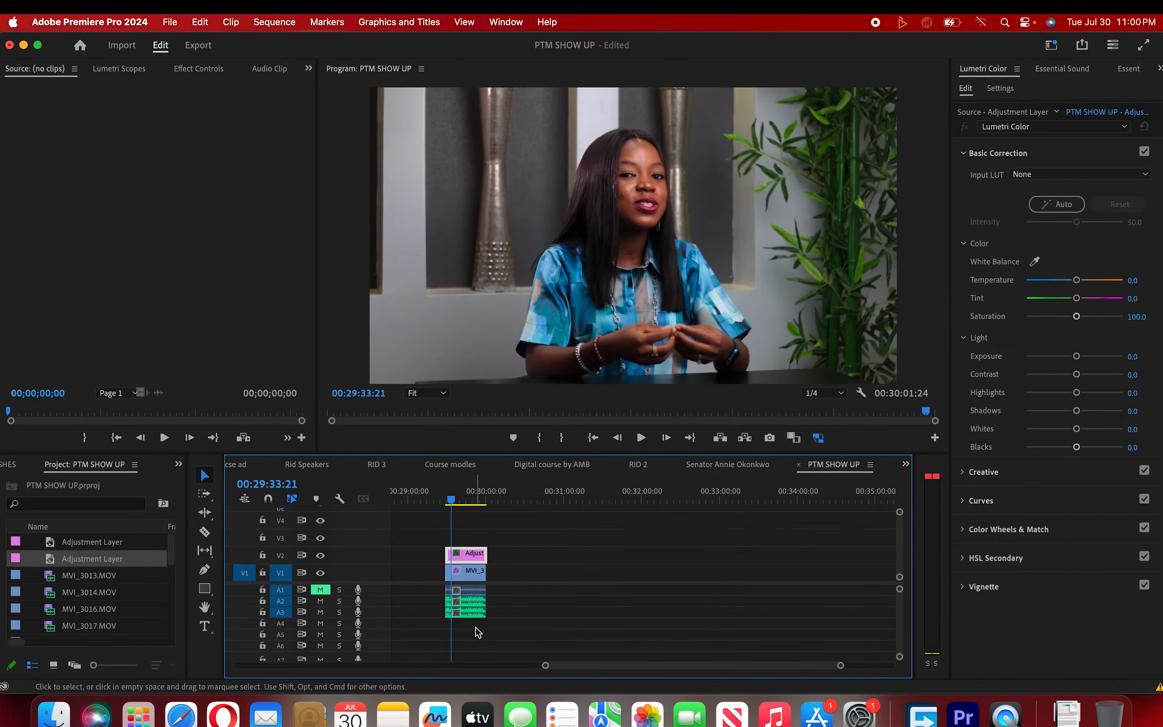
Step: Duplicate the adjustment layer twice further along V2, and undo both copies
{"action": "double_click", "coordinate": [471, 554]}
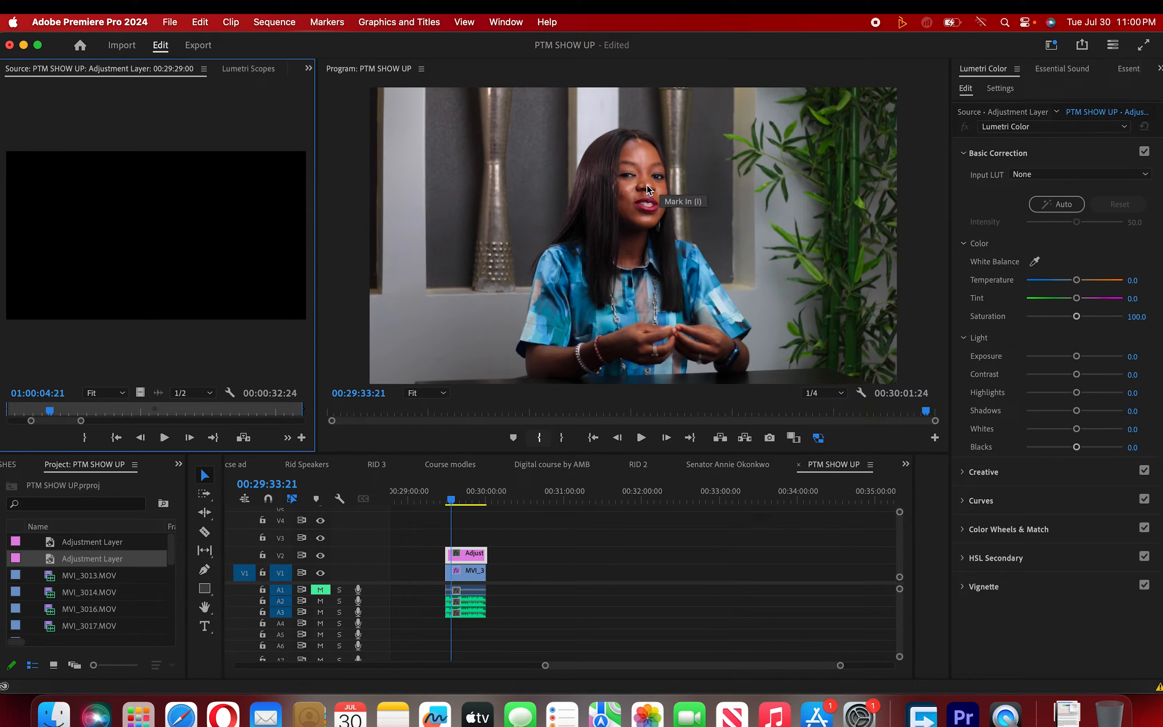
{"action": "left_click", "coordinate": [472, 554]}
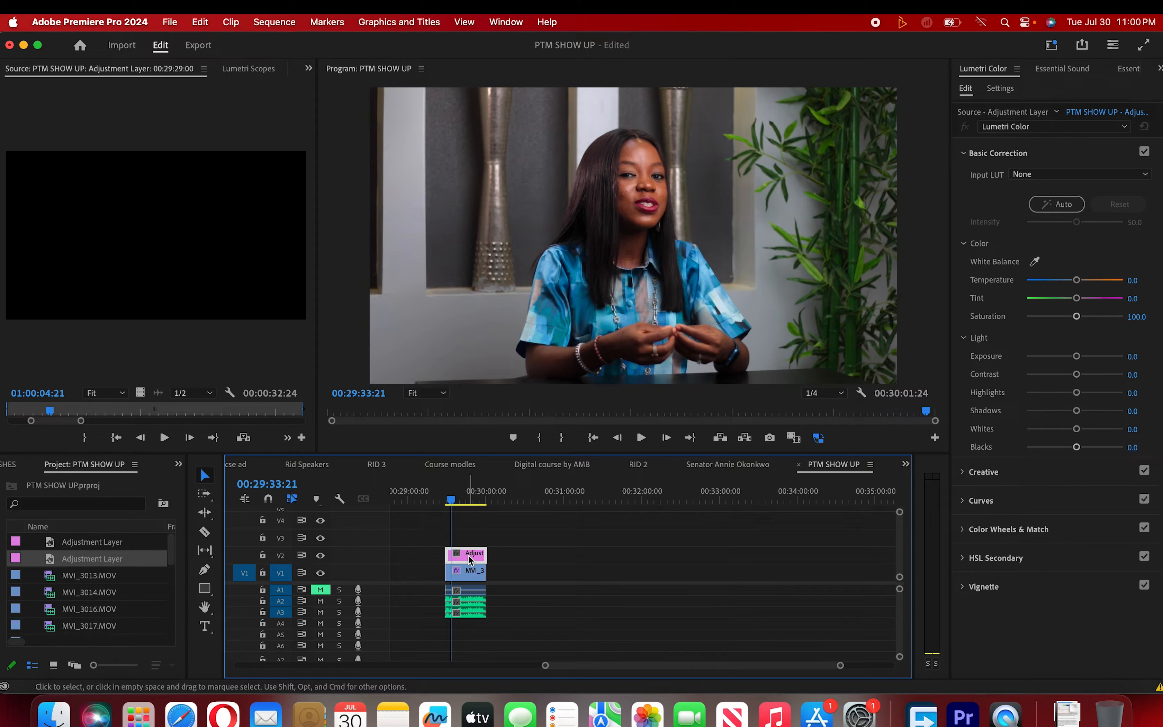
{"action": "left_click_drag", "start_coordinate": [468, 554], "coordinate": [527, 557]}
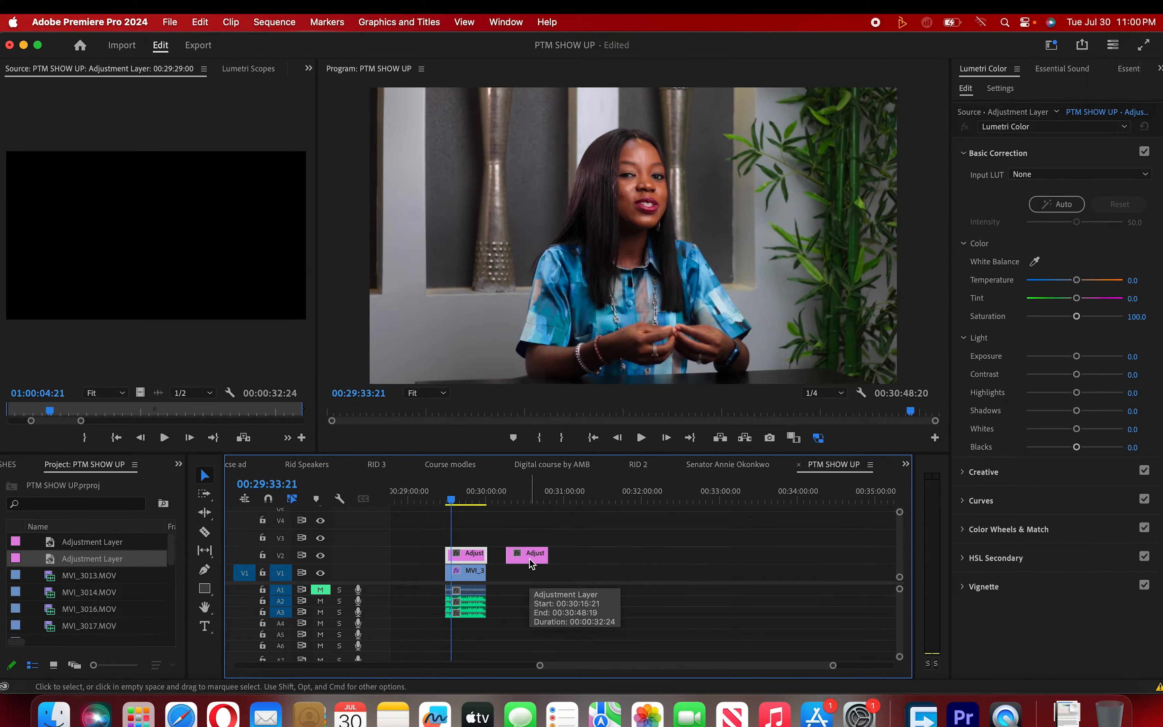
{"action": "left_click", "coordinate": [527, 554]}
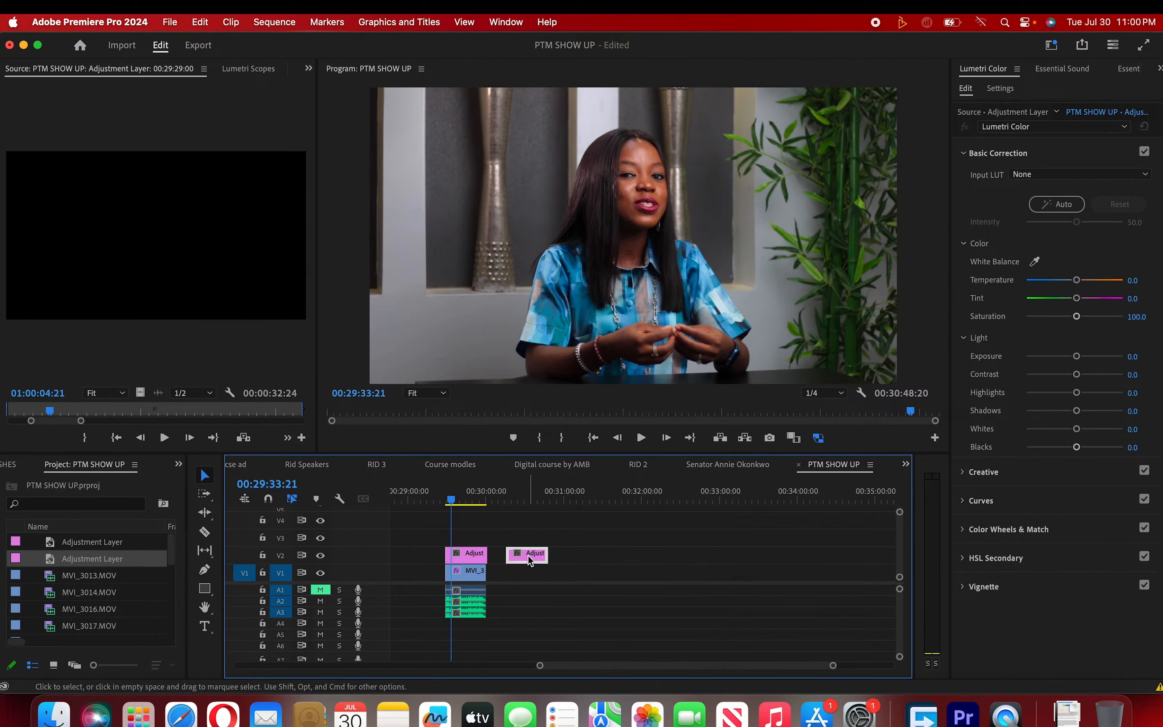
{"action": "left_click_drag", "start_coordinate": [527, 554], "coordinate": [584, 557]}
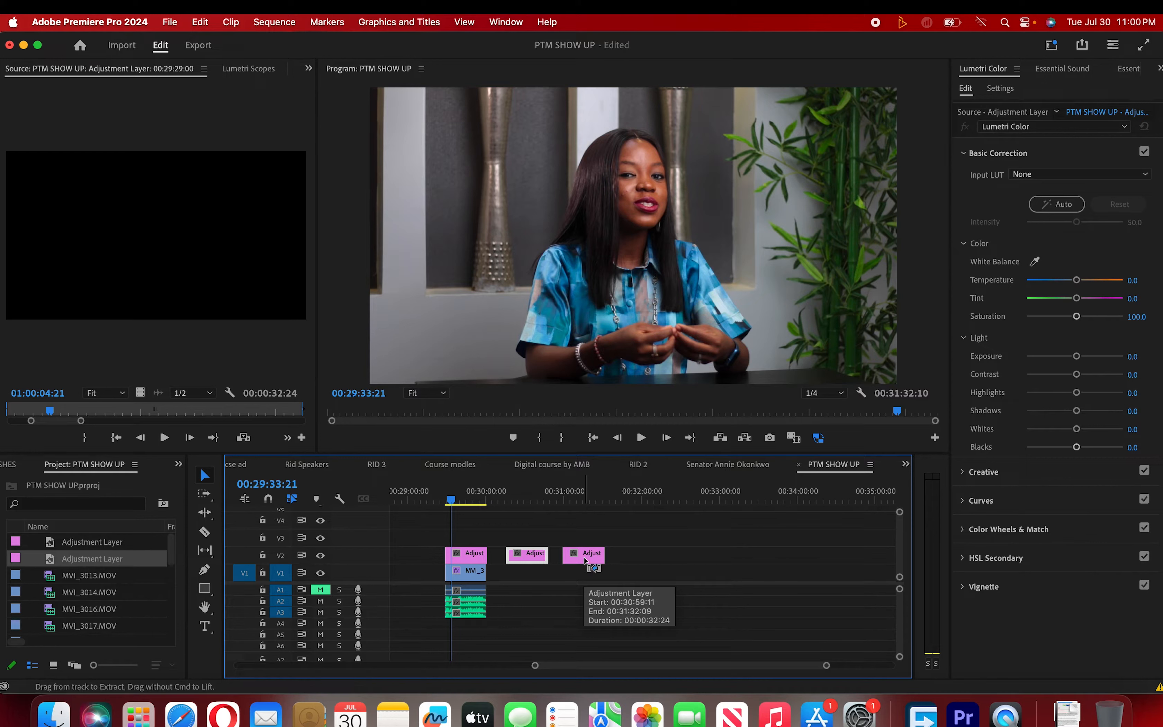
{"action": "key", "text": "super+z"}
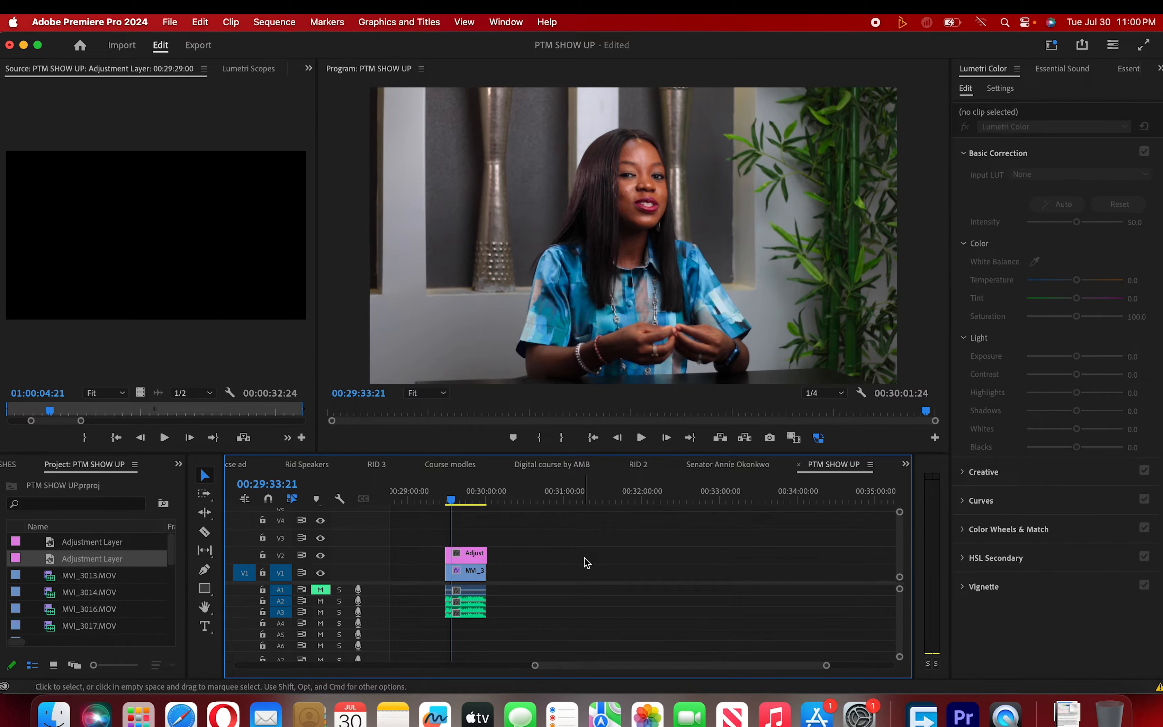
Step: Set the adjustment layer's temperature to -23.7 and compare the image by toggling the V2 track output
{"action": "left_click", "coordinate": [481, 554]}
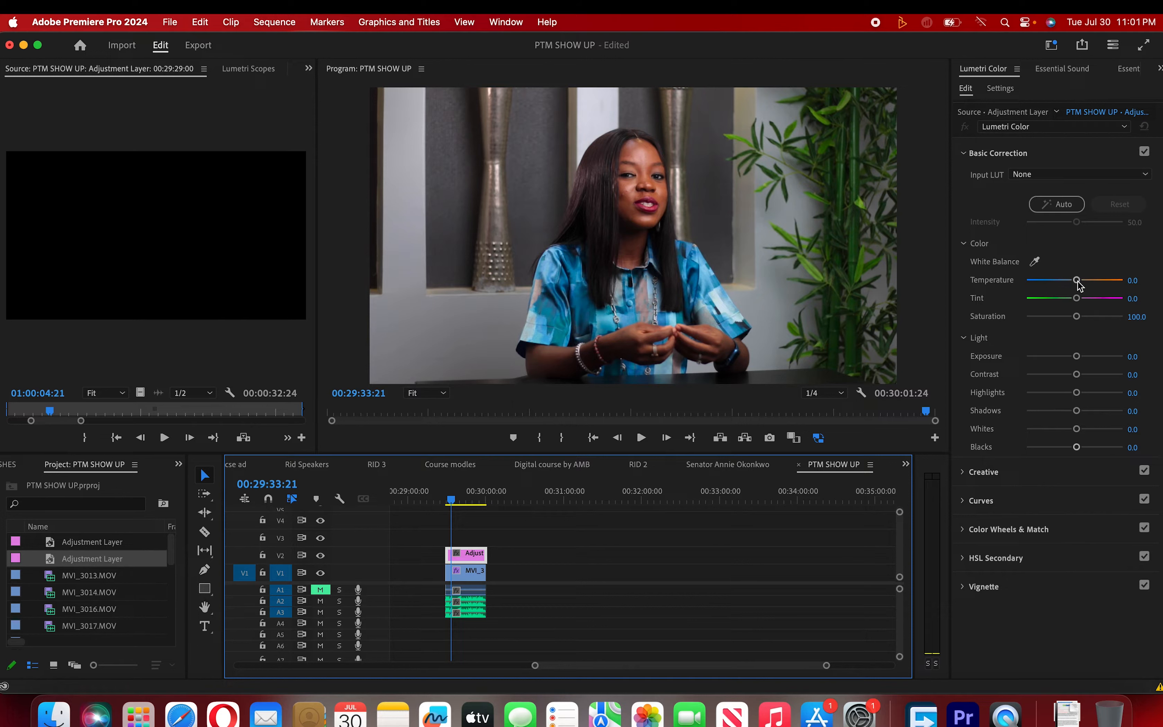
{"action": "left_click", "coordinate": [1133, 280]}
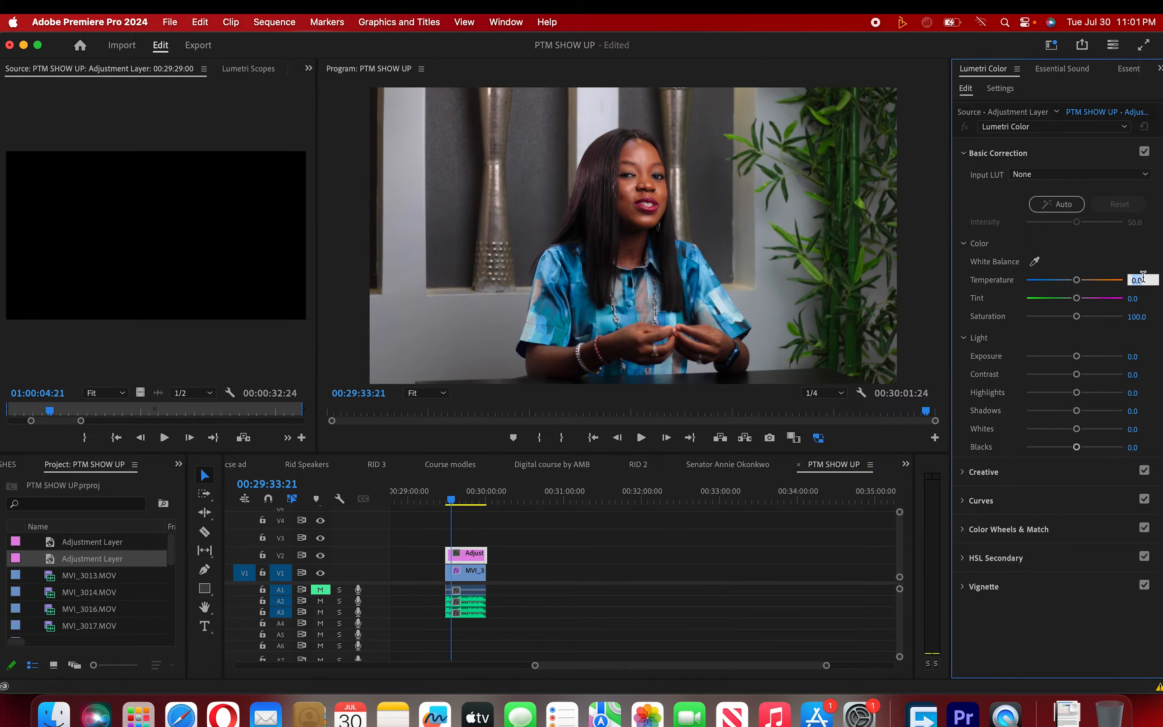
{"action": "type", "text": "-23.7"}
{"action": "key", "text": "Return"}
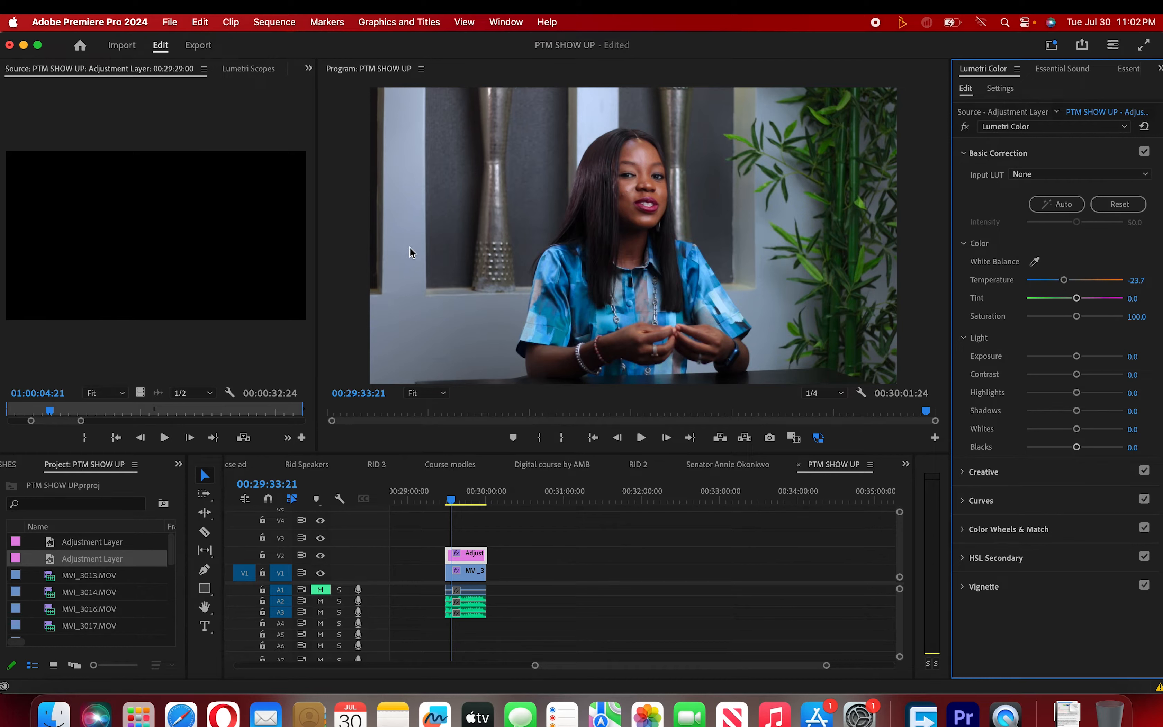
{"action": "left_click", "coordinate": [320, 556]}
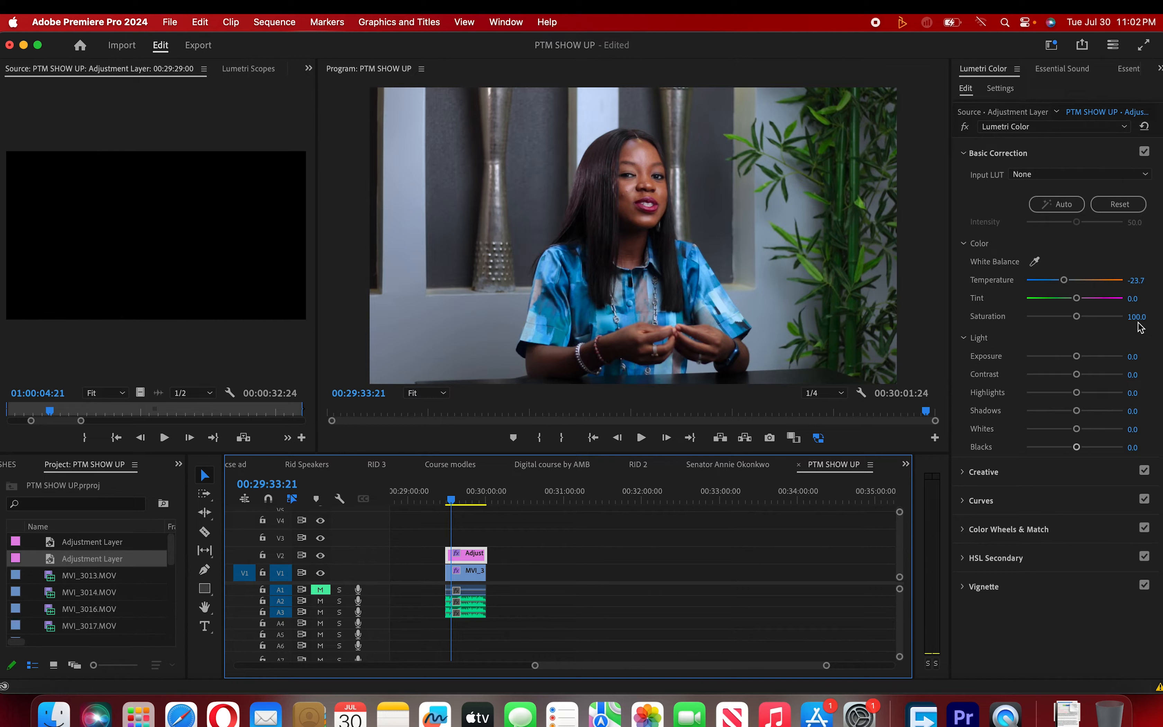
Step: Raise the adjustment layer's saturation to 178.4
{"action": "left_click_drag", "start_coordinate": [1076, 319], "coordinate": [1114, 322]}
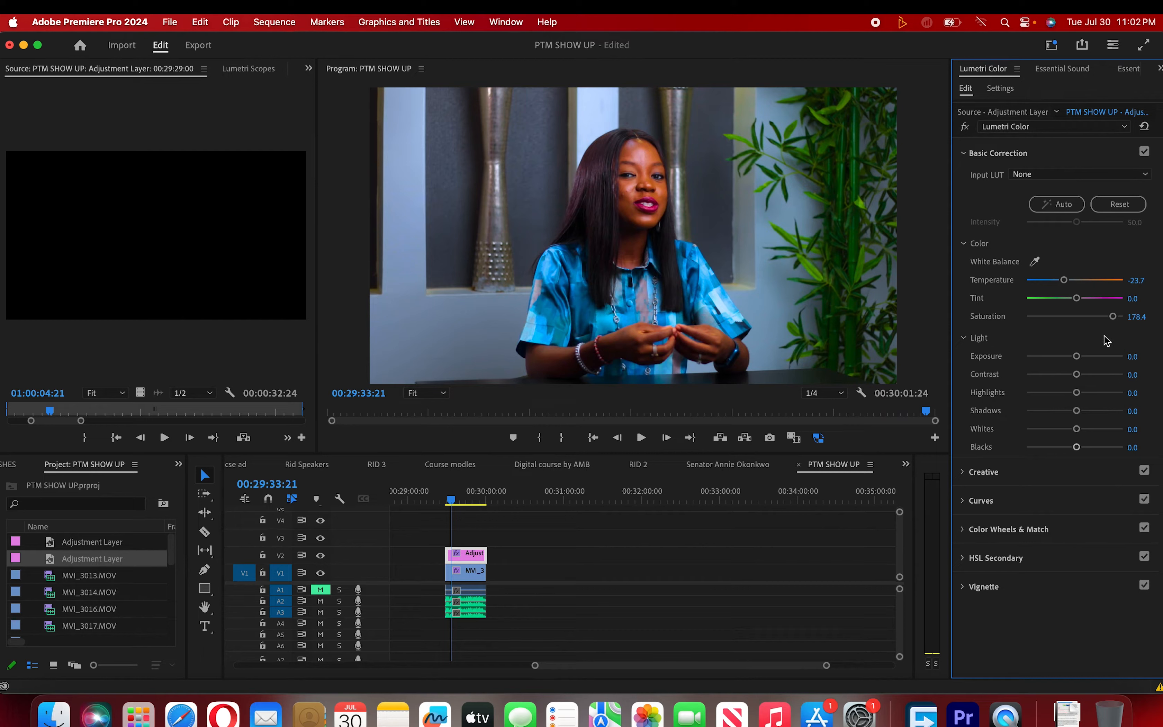
Step: Reset the adjustment layer's saturation to 100, set its exposure to 0.8, and compare the image by toggling the V2 track output
{"action": "double_click", "coordinate": [1113, 317]}
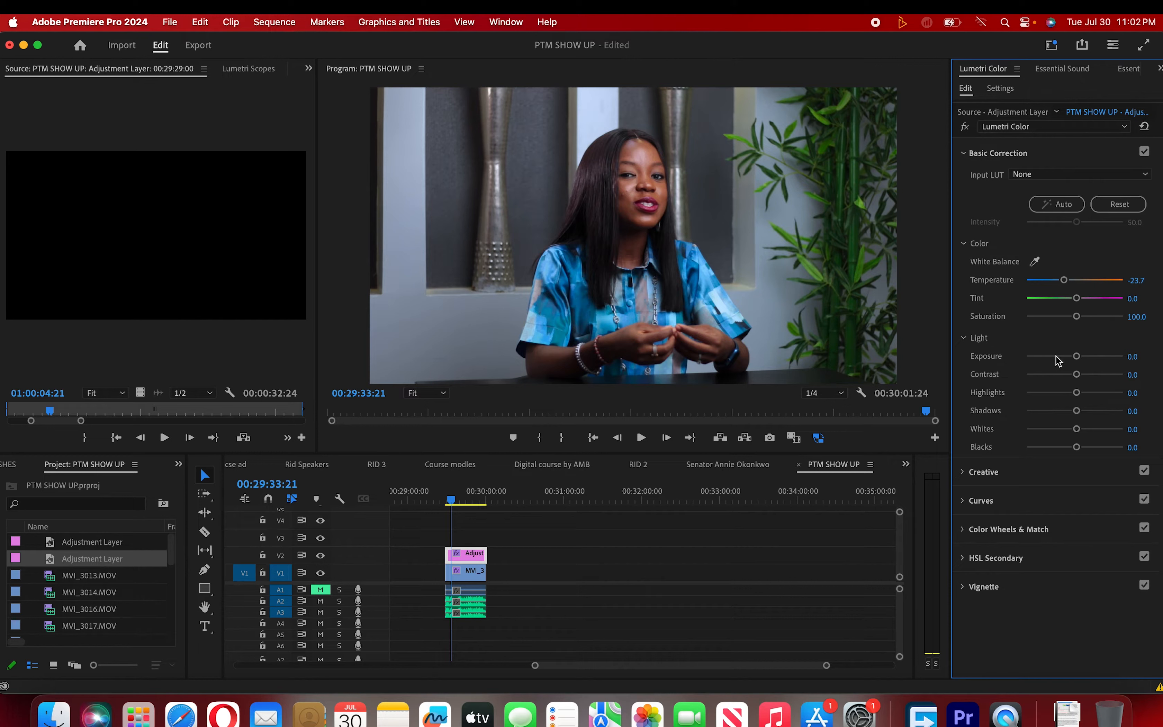
{"action": "left_click", "coordinate": [1142, 355]}
{"action": "type", "text": "0.8"}
{"action": "key", "text": "Return"}
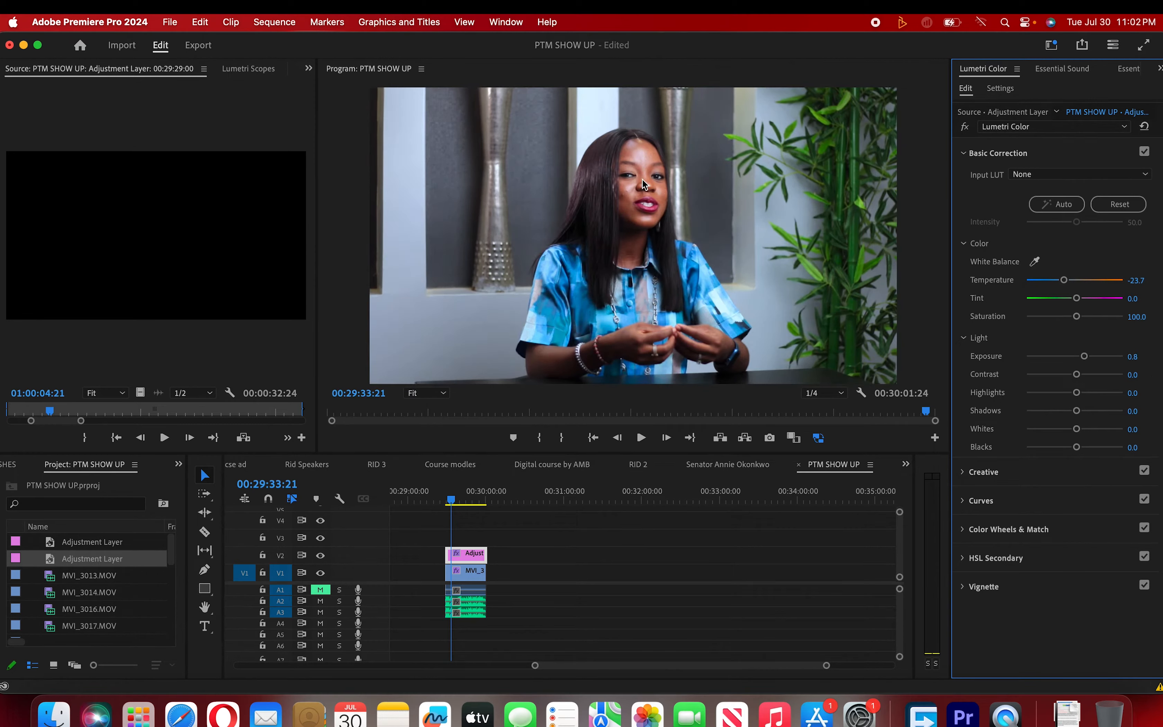
{"action": "left_click", "coordinate": [320, 556]}
{"action": "left_click", "coordinate": [320, 556]}
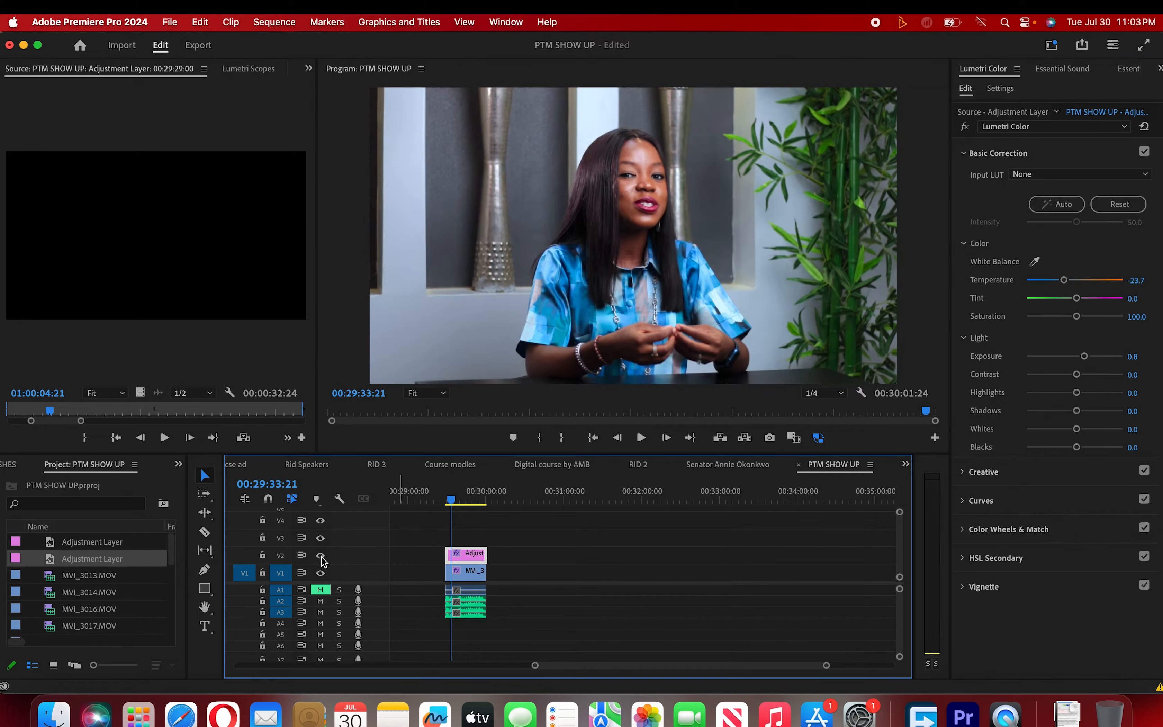
{"action": "left_click", "coordinate": [320, 556]}
{"action": "left_click", "coordinate": [321, 556]}
Step: Set the adjustment layer's highlights to -28.1 and its shadows to 12
{"action": "left_click", "coordinate": [1141, 391]}
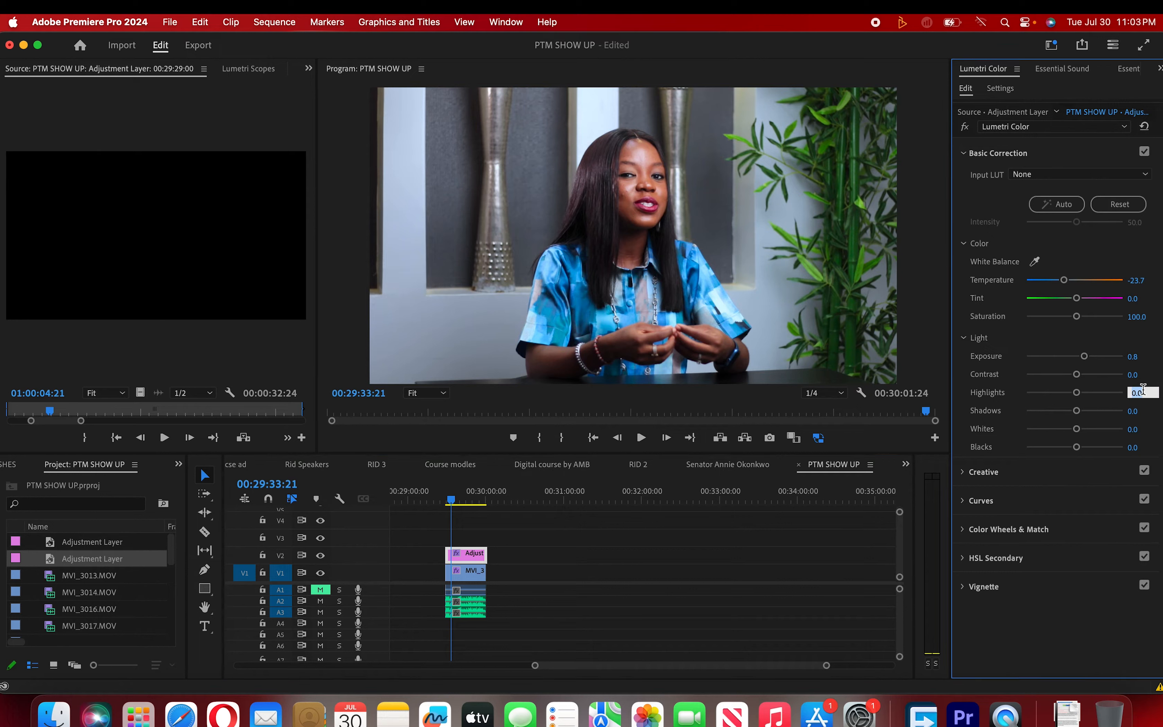
{"action": "type", "text": "-28.1"}
{"action": "key", "text": "Return"}
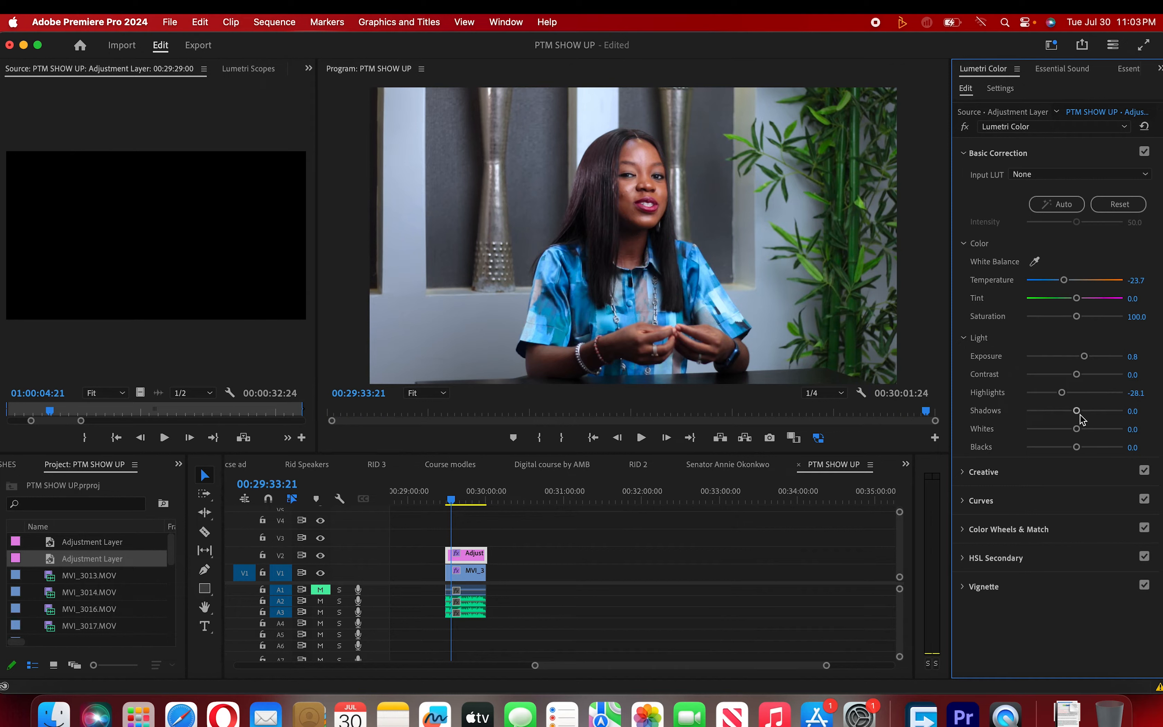
{"action": "left_click", "coordinate": [1134, 412]}
{"action": "type", "text": "12"}
{"action": "key", "text": "Return"}
Step: Set the adjustment layer's blacks to -2.2 and collapse the Color and Light groups of Basic Correction
{"action": "left_click", "coordinate": [1135, 448]}
{"action": "type", "text": "-2.2"}
{"action": "key", "text": "Return"}
{"action": "left_click", "coordinate": [965, 245]}
{"action": "left_click", "coordinate": [964, 268]}
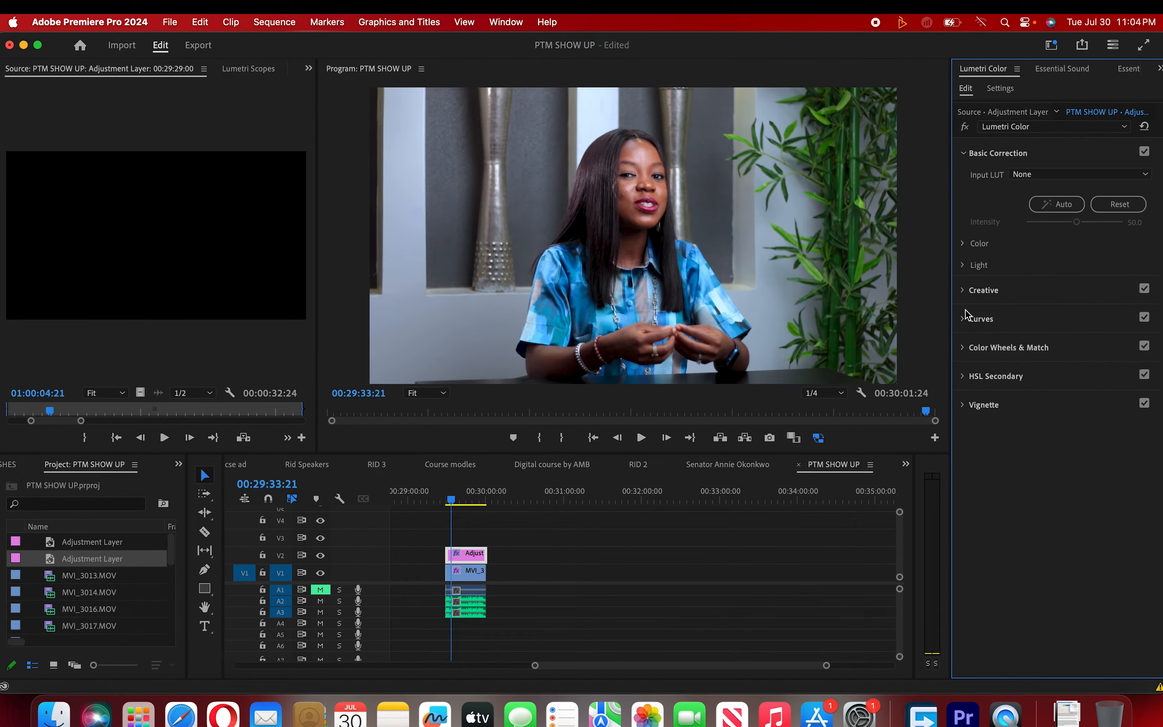
Step: Set the adjustment layer's Creative vibrance to 58.3 and compare the image with the V2 track output off and on
{"action": "left_click", "coordinate": [964, 292]}
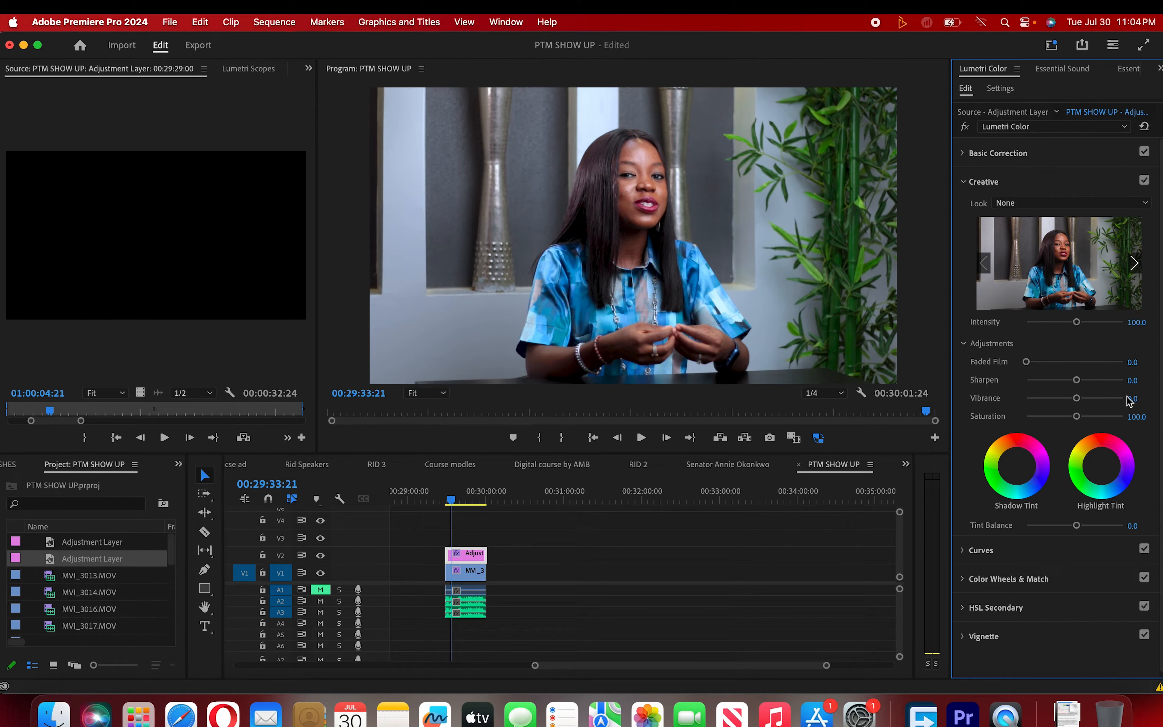
{"action": "left_click", "coordinate": [1143, 395]}
{"action": "type", "text": "5"}
{"action": "key", "text": "Return"}
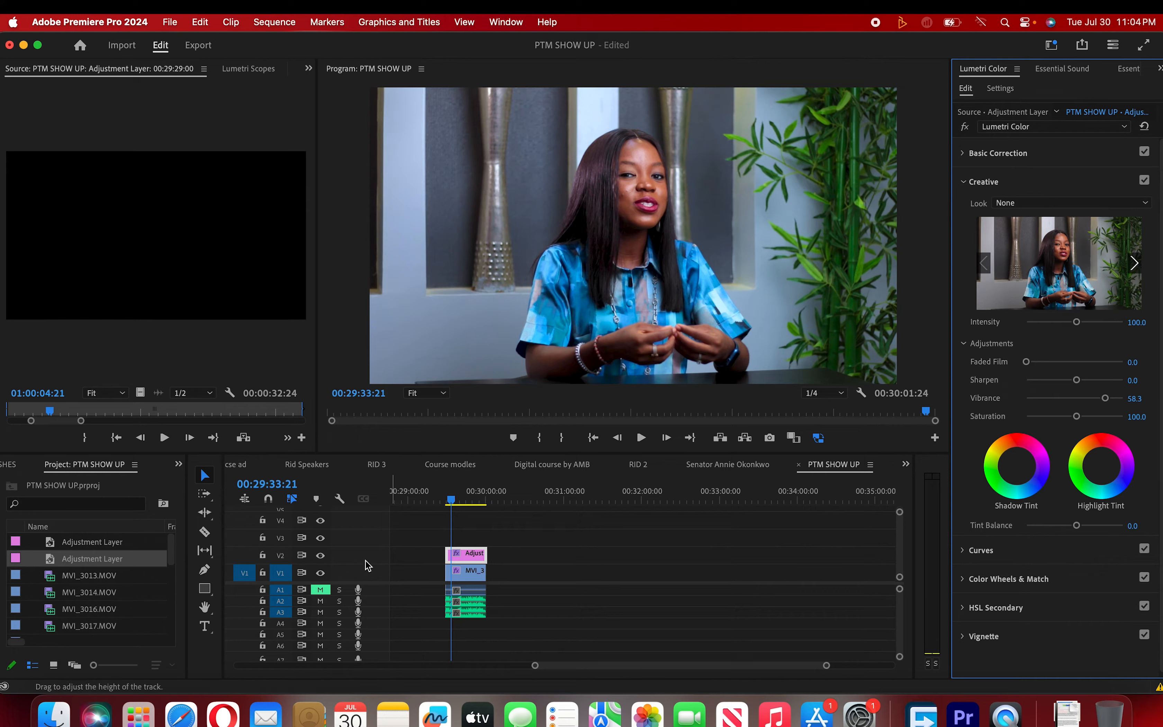
{"action": "left_click", "coordinate": [321, 556]}
{"action": "left_click", "coordinate": [320, 556]}
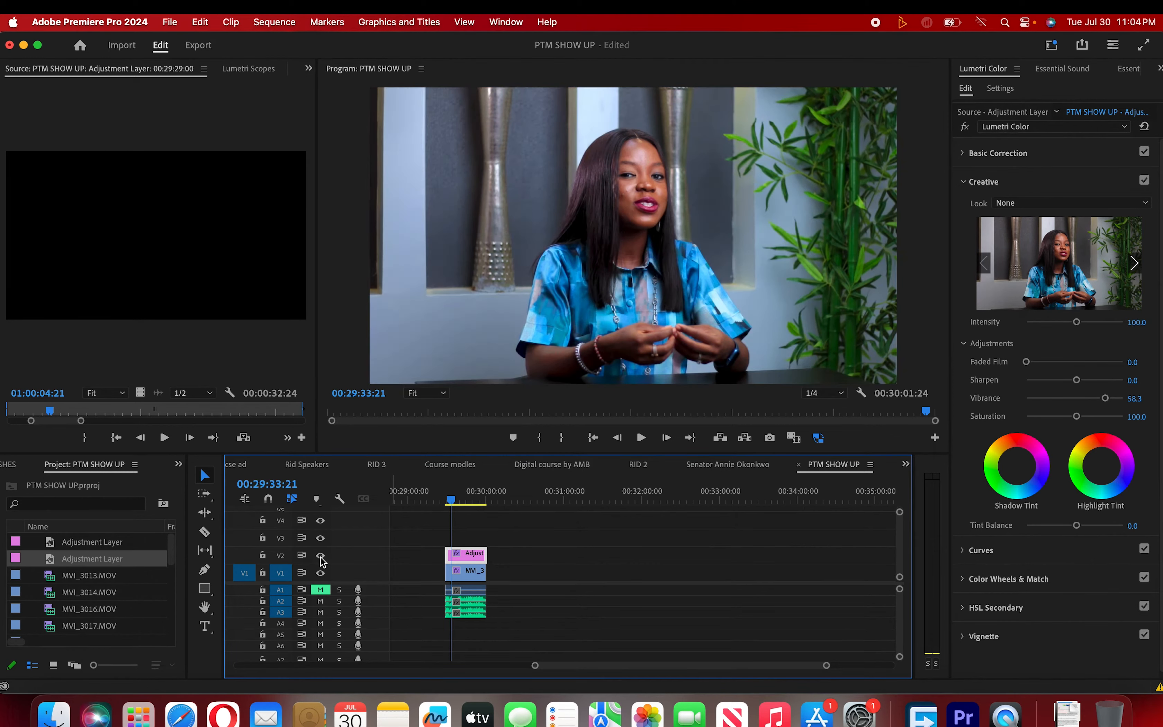
{"action": "left_click", "coordinate": [320, 556]}
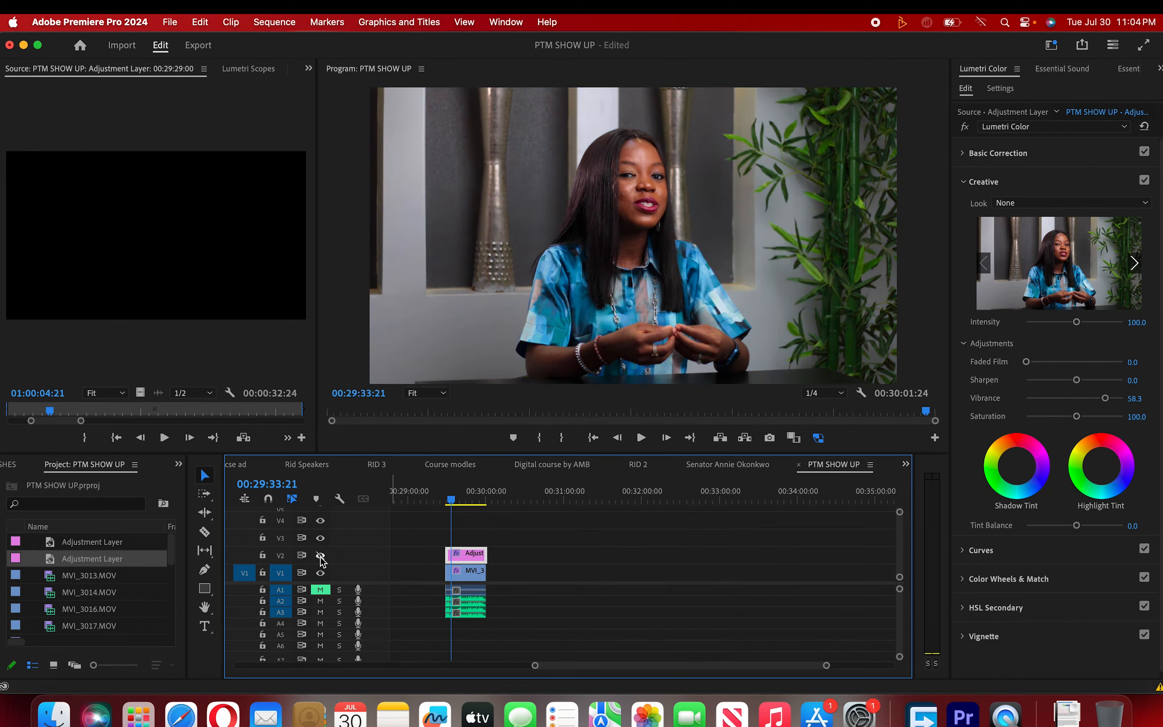
{"action": "left_click", "coordinate": [321, 556]}
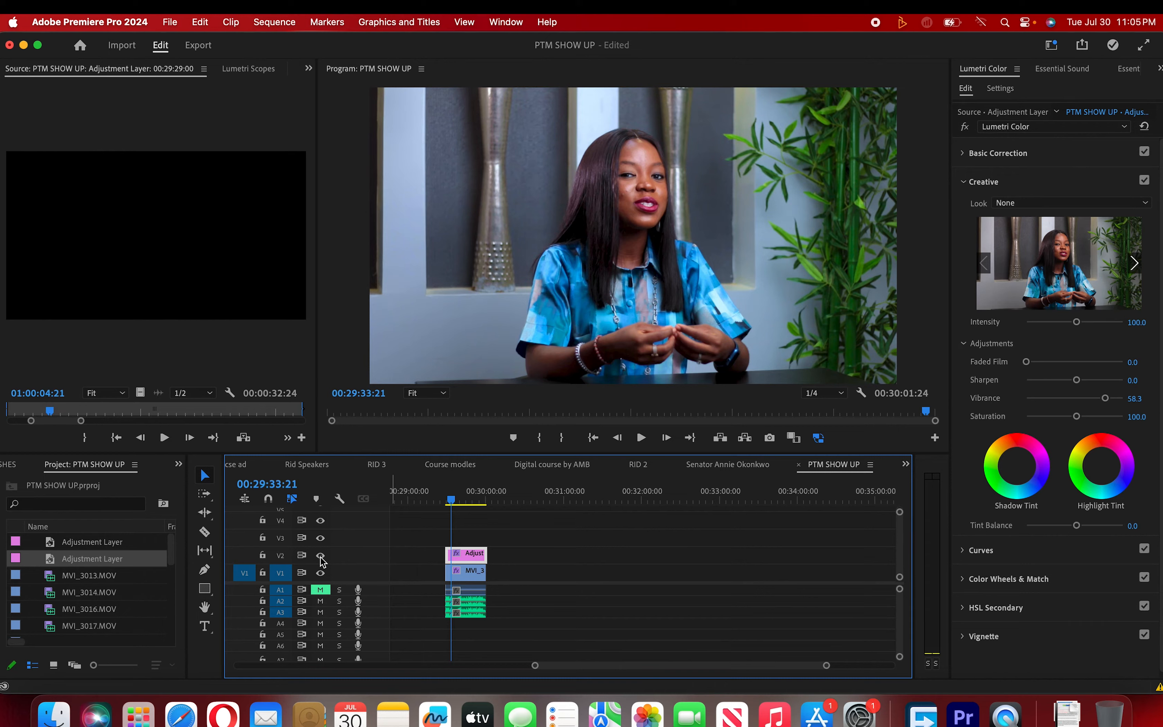
{"action": "left_click", "coordinate": [321, 556]}
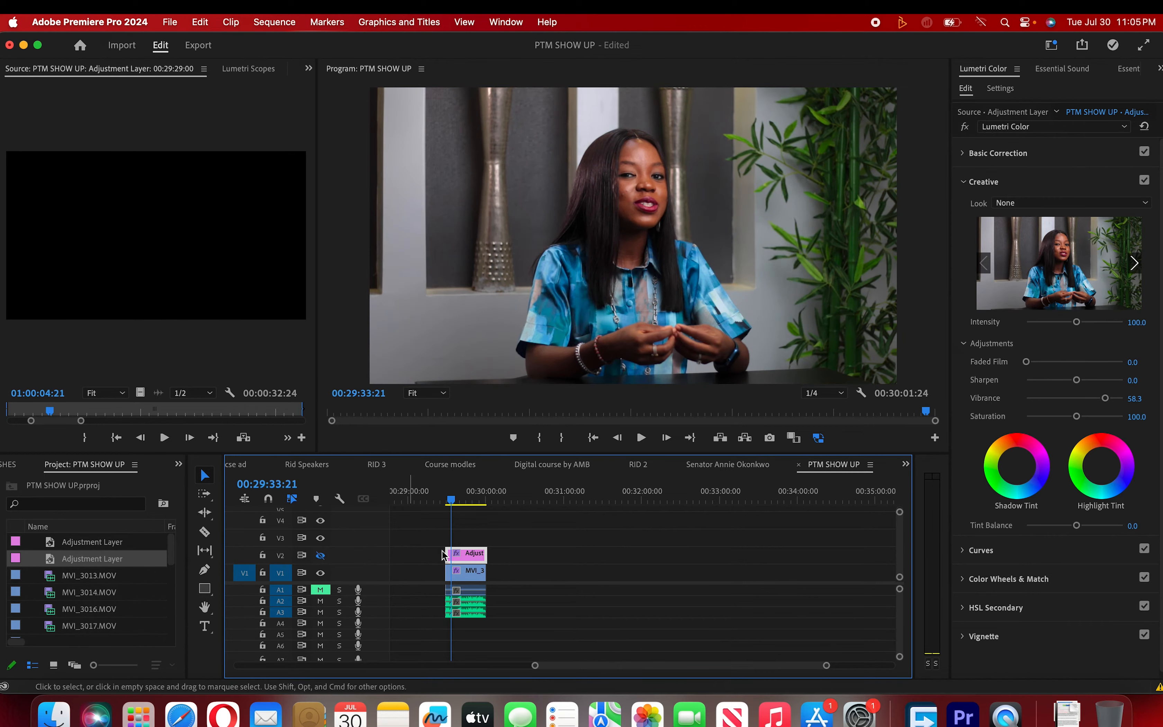
{"action": "left_click", "coordinate": [321, 556]}
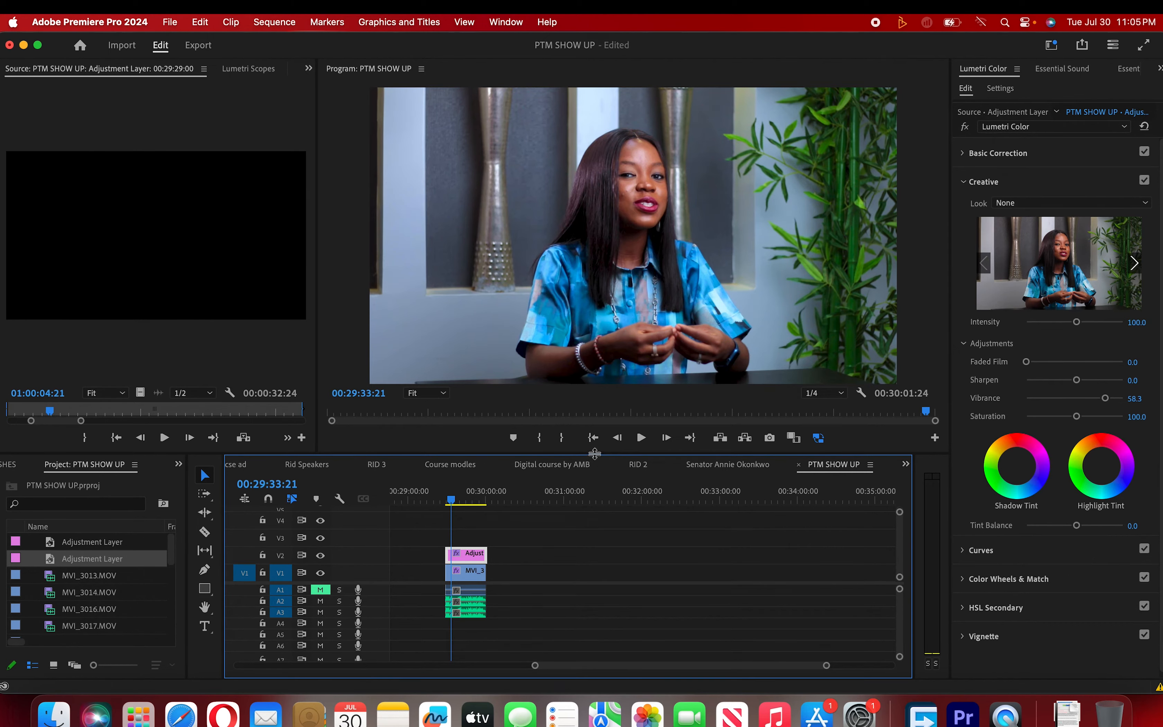
Step: Duplicate the V2 adjustment layer onto V3, compare the image with the V3 output off and on, and delete the copy
{"action": "left_click_drag", "start_coordinate": [593, 452], "coordinate": [592, 414]}
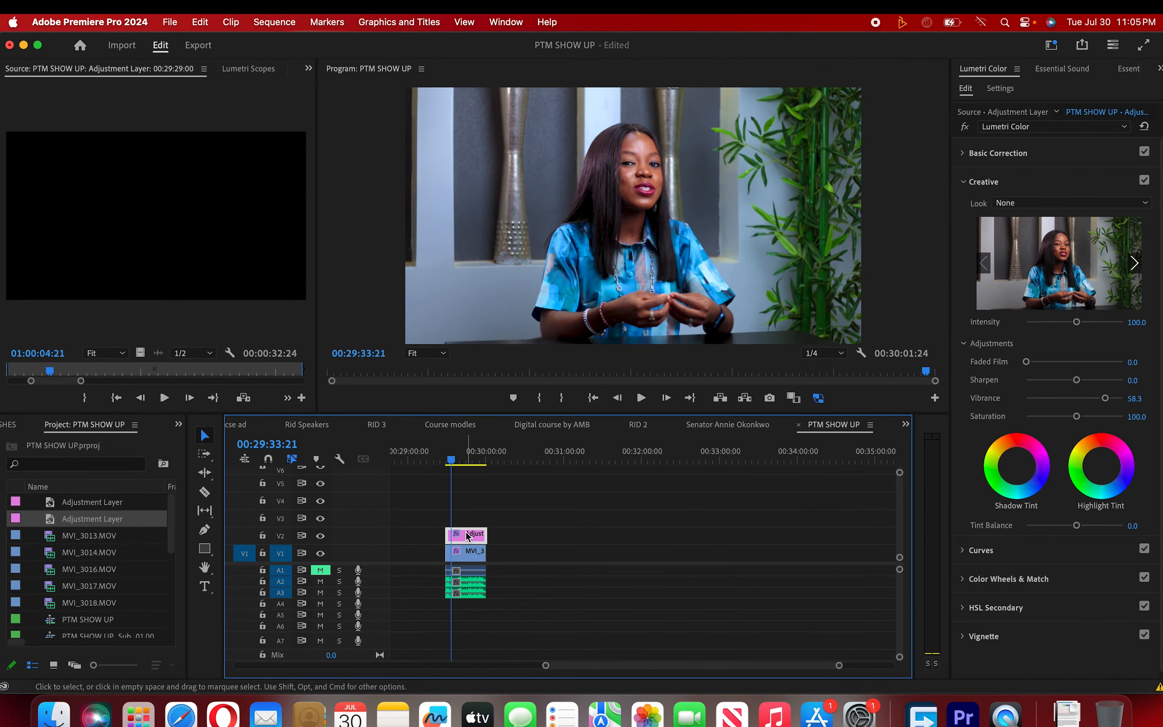
{"action": "left_click_drag", "start_coordinate": [468, 536], "coordinate": [466, 522]}
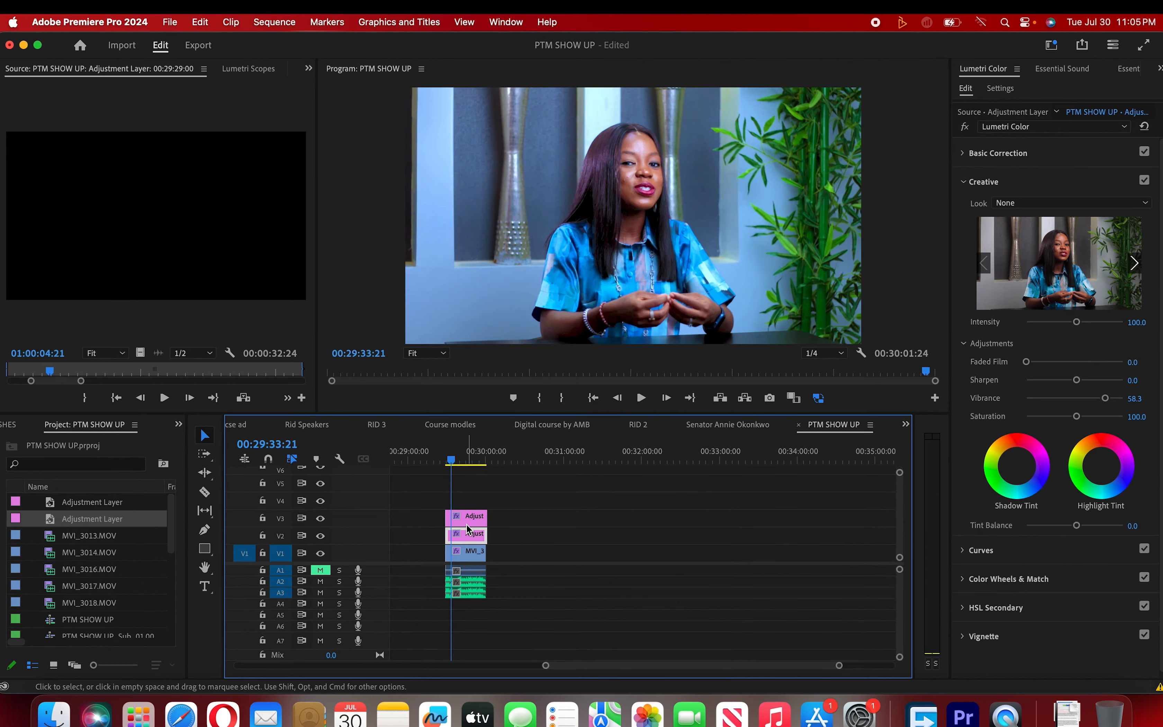
{"action": "left_click", "coordinate": [321, 519]}
{"action": "left_click", "coordinate": [322, 519]}
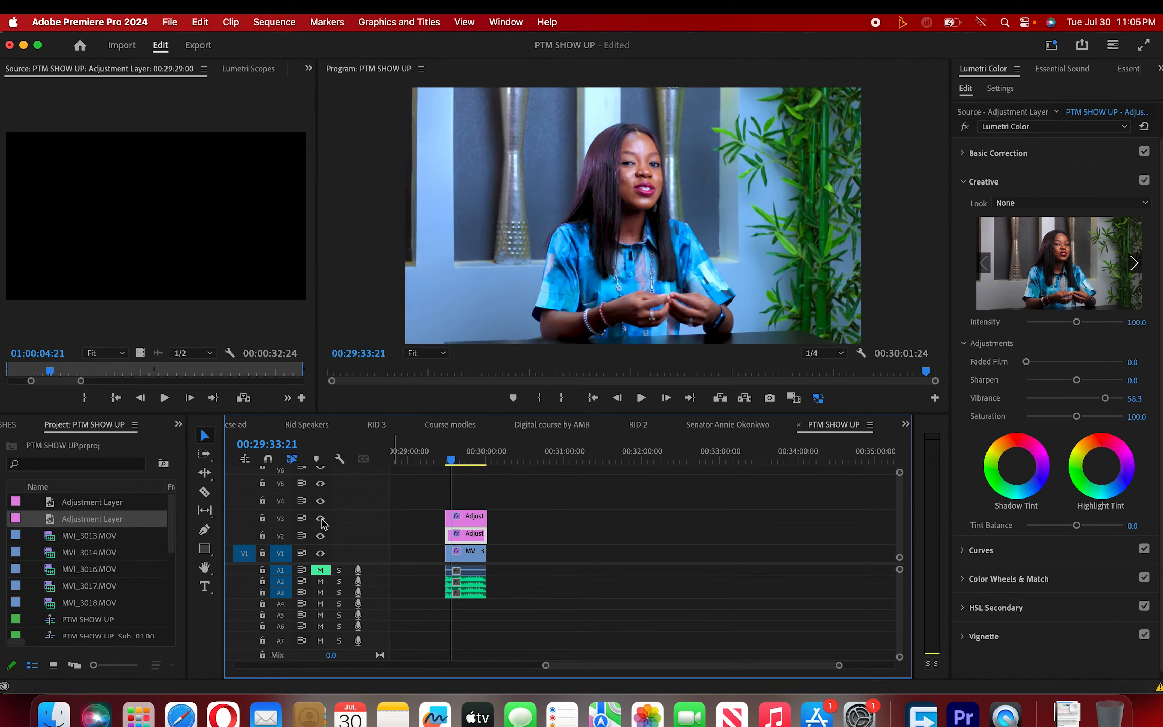
{"action": "left_click", "coordinate": [320, 519]}
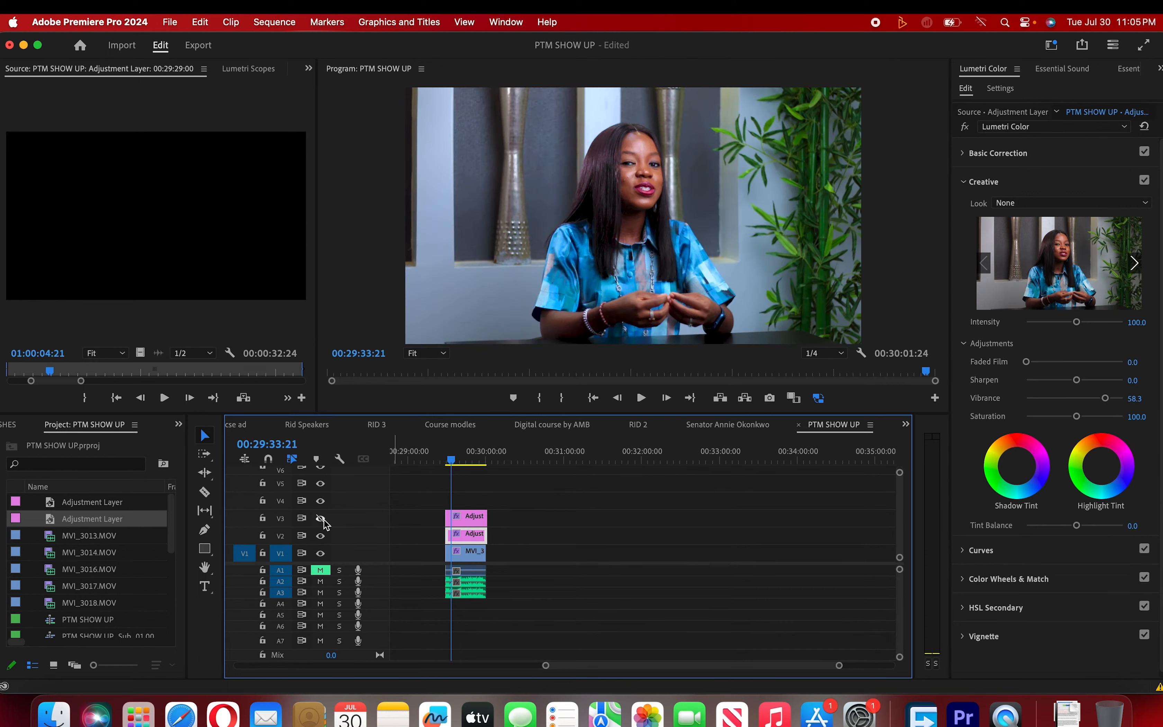
{"action": "left_click", "coordinate": [321, 519]}
{"action": "left_click", "coordinate": [471, 522]}
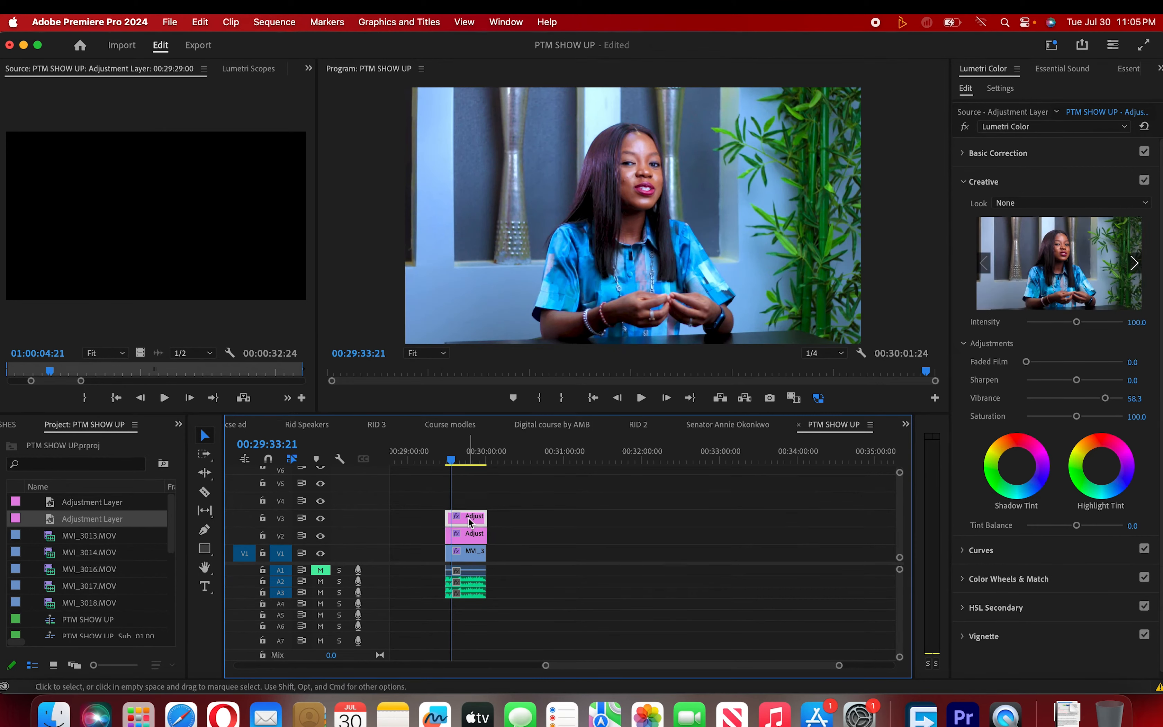
{"action": "key", "text": "Delete"}
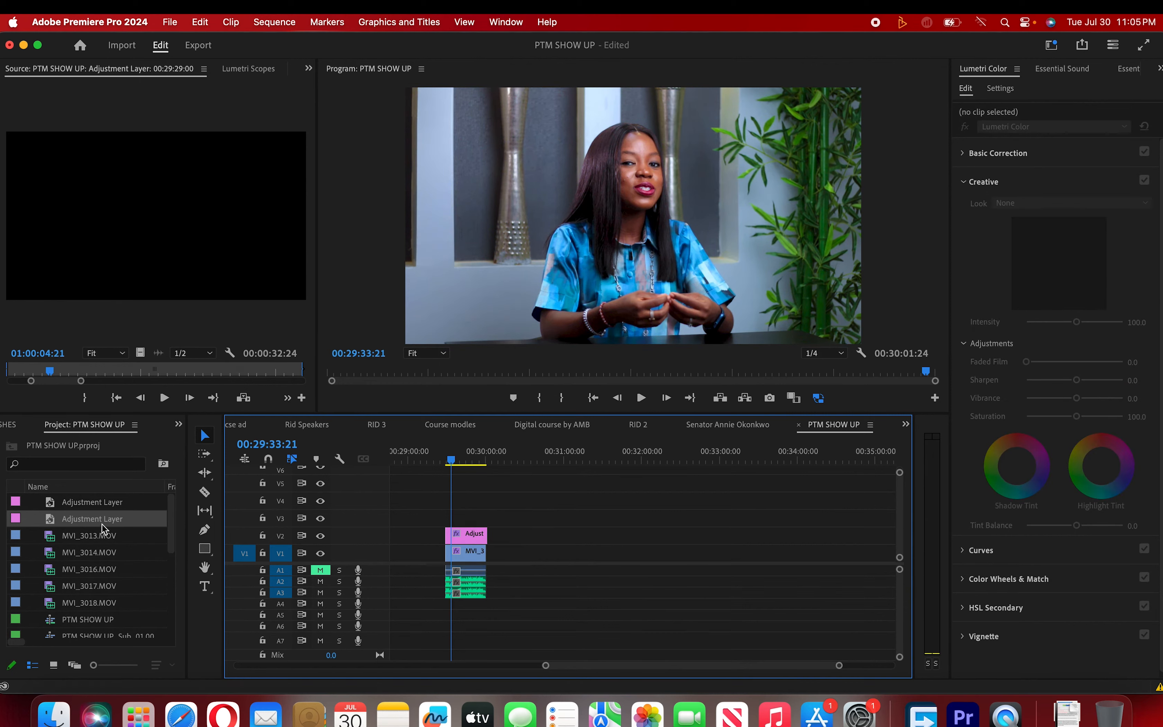
Step: Place a fresh adjustment layer on V3 over the whole clip and apply the SL GOLD ORANGE creative look to it
{"action": "left_click_drag", "start_coordinate": [74, 524], "coordinate": [482, 517]}
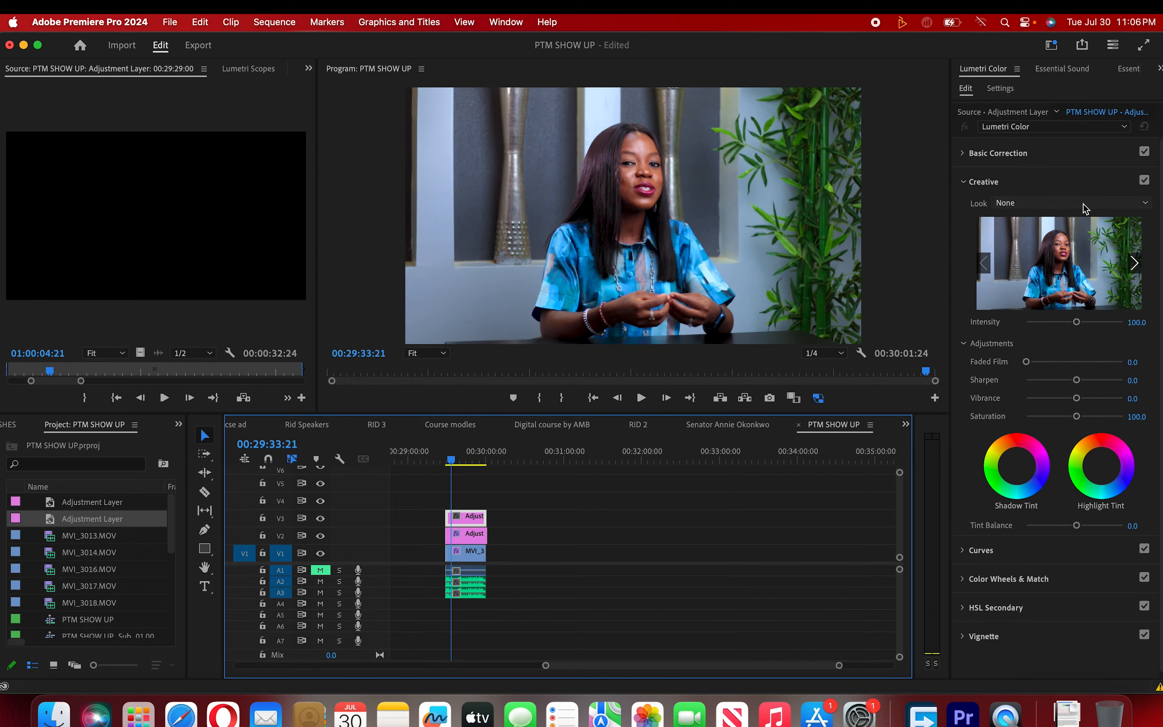
{"action": "left_click", "coordinate": [1146, 204]}
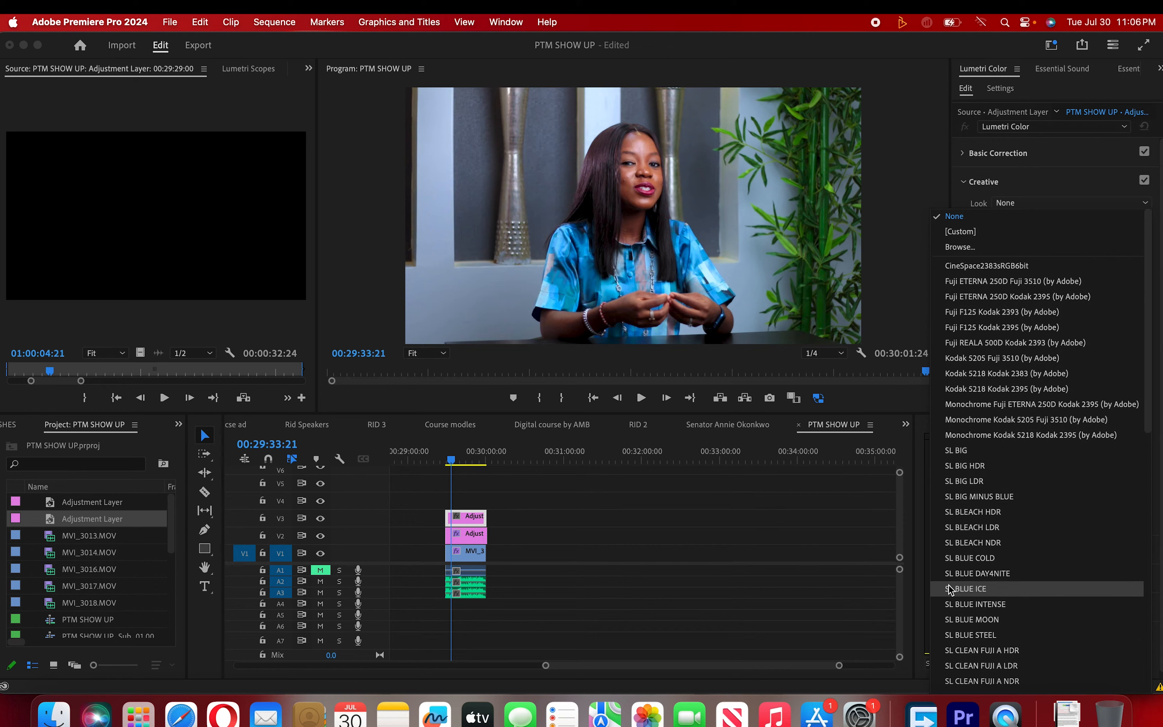
{"action": "scroll", "coordinate": [955, 625], "scroll_direction": "down", "scroll_amount": 3}
{"action": "scroll", "coordinate": [955, 625], "scroll_direction": "down", "scroll_amount": 15}
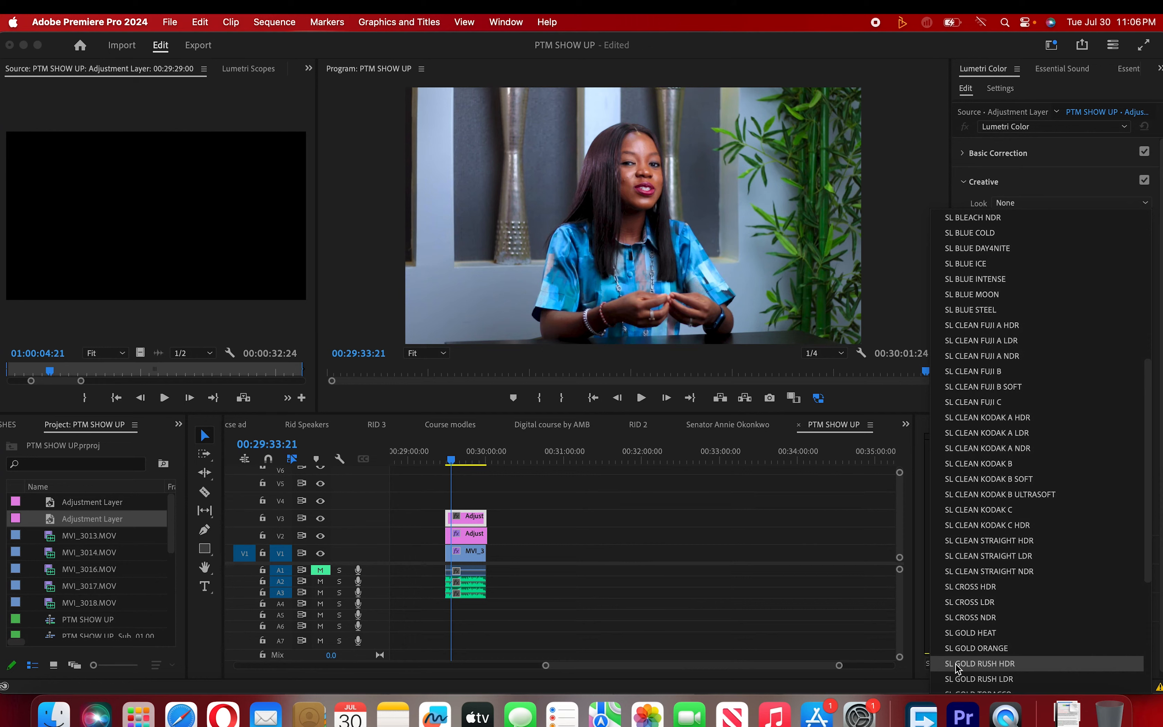
{"action": "scroll", "coordinate": [958, 666], "scroll_direction": "down", "scroll_amount": 3}
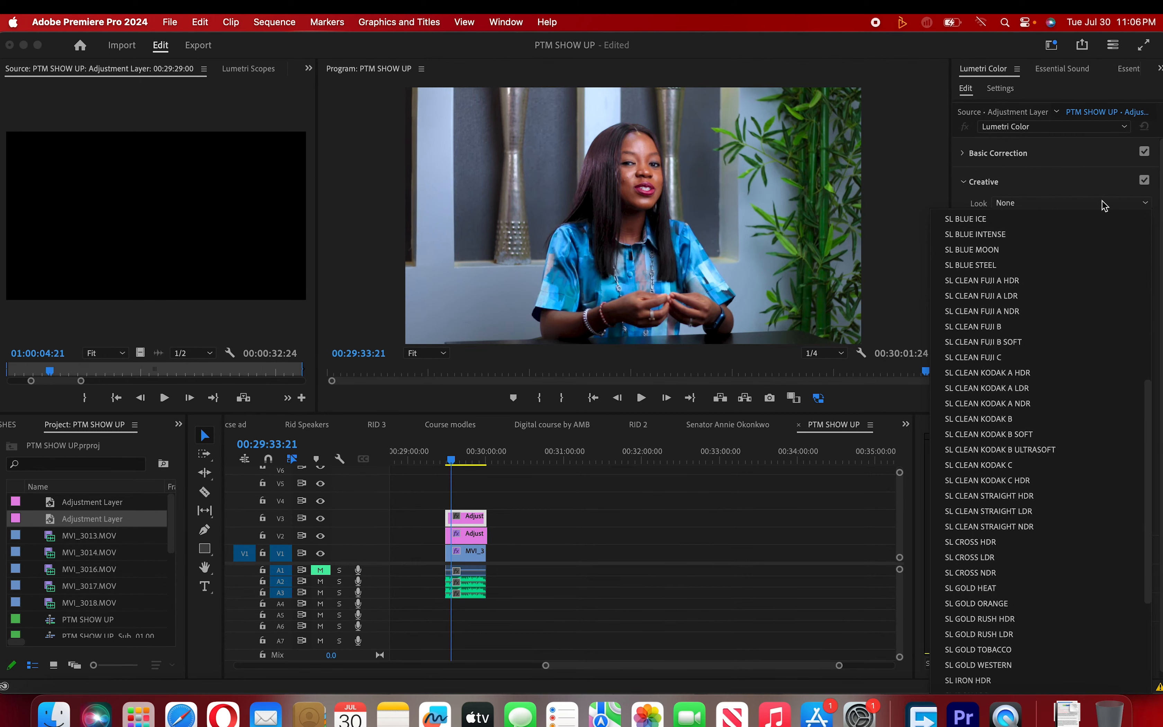
{"action": "scroll", "coordinate": [1002, 315], "scroll_direction": "up", "scroll_amount": 8}
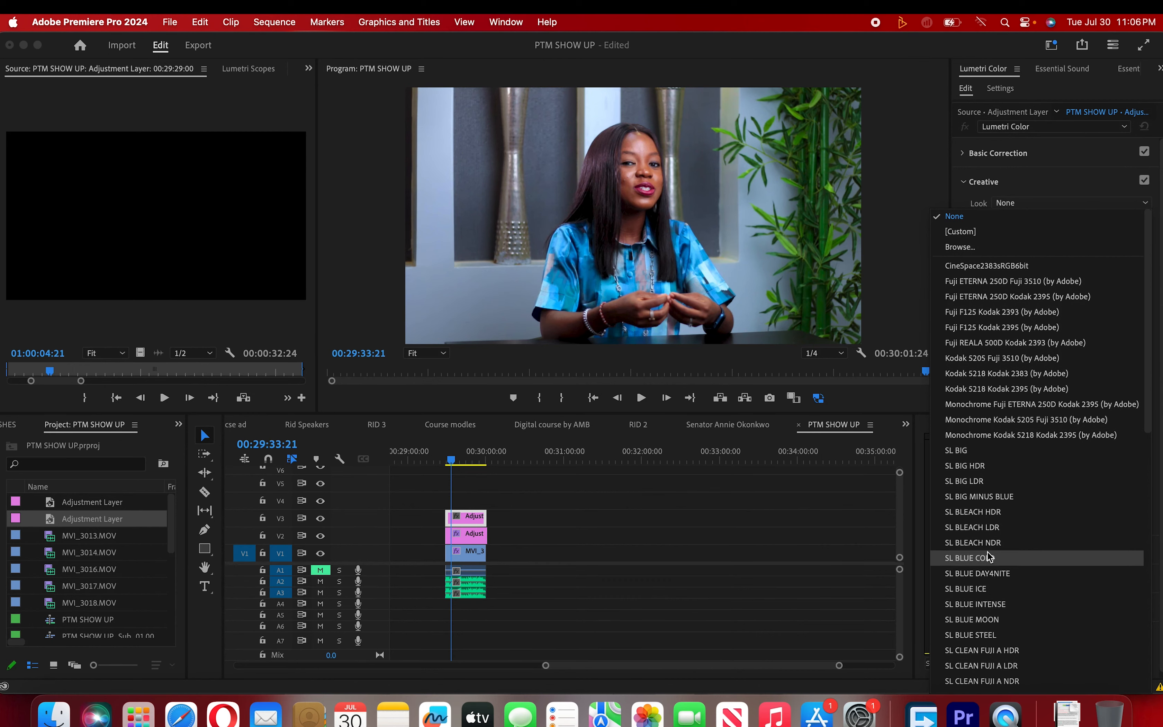
{"action": "scroll", "coordinate": [982, 480], "scroll_direction": "down", "scroll_amount": 8}
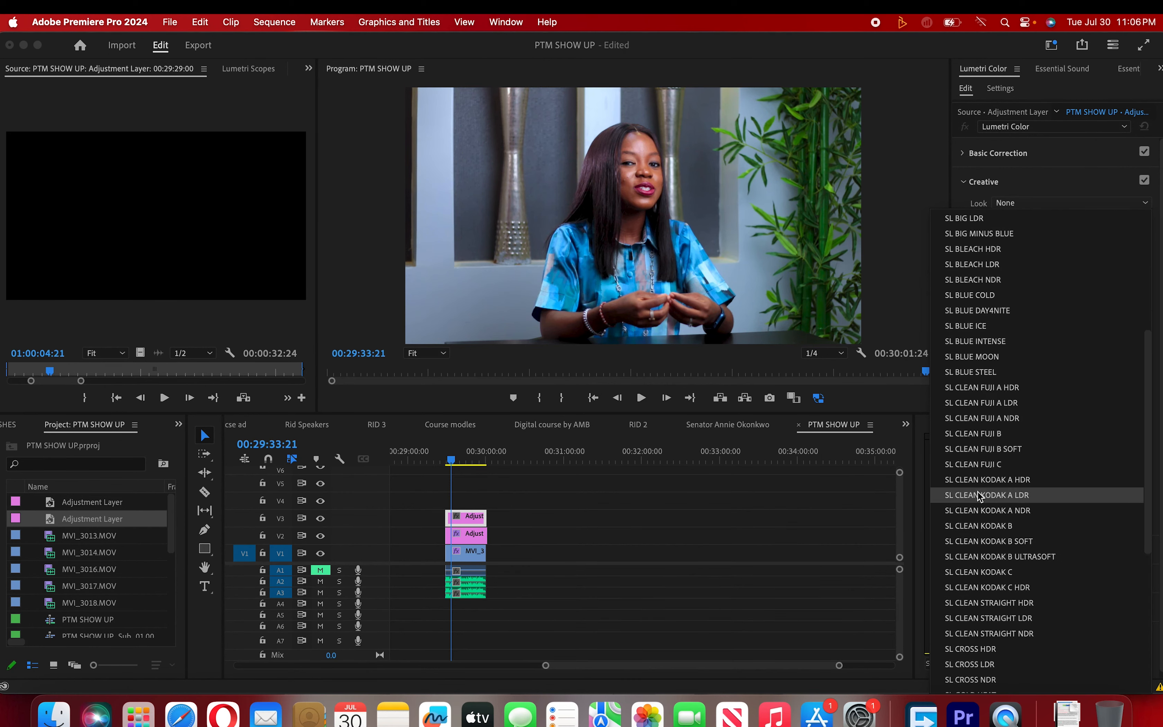
{"action": "scroll", "coordinate": [971, 513], "scroll_direction": "down", "scroll_amount": 2}
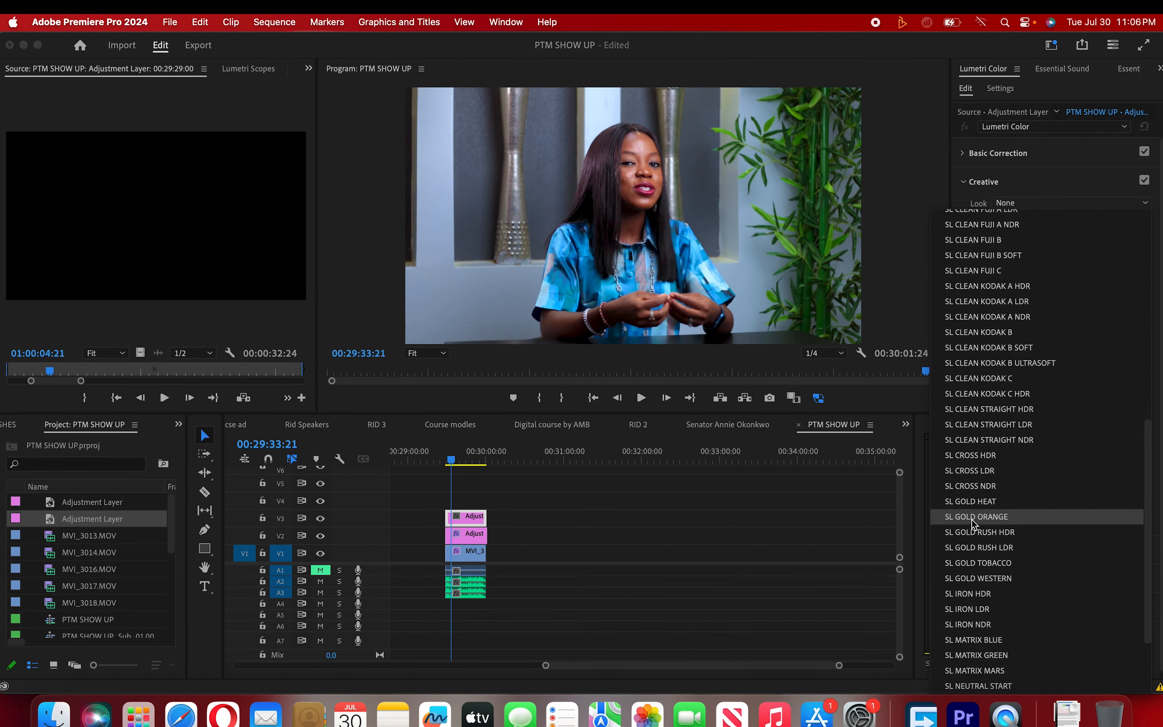
{"action": "left_click", "coordinate": [1005, 517]}
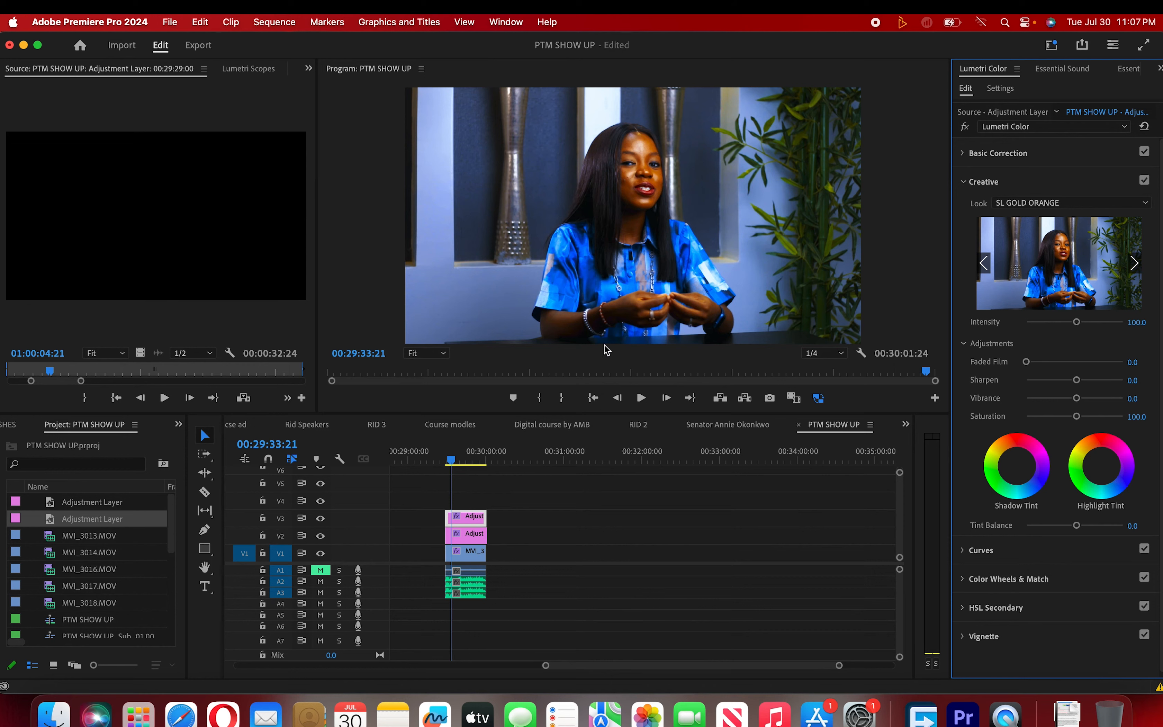
Step: Set the V3 adjustment layer's opacity to 50% and compare the grade by toggling the V3 and V2 track outputs
{"action": "left_click", "coordinate": [474, 522]}
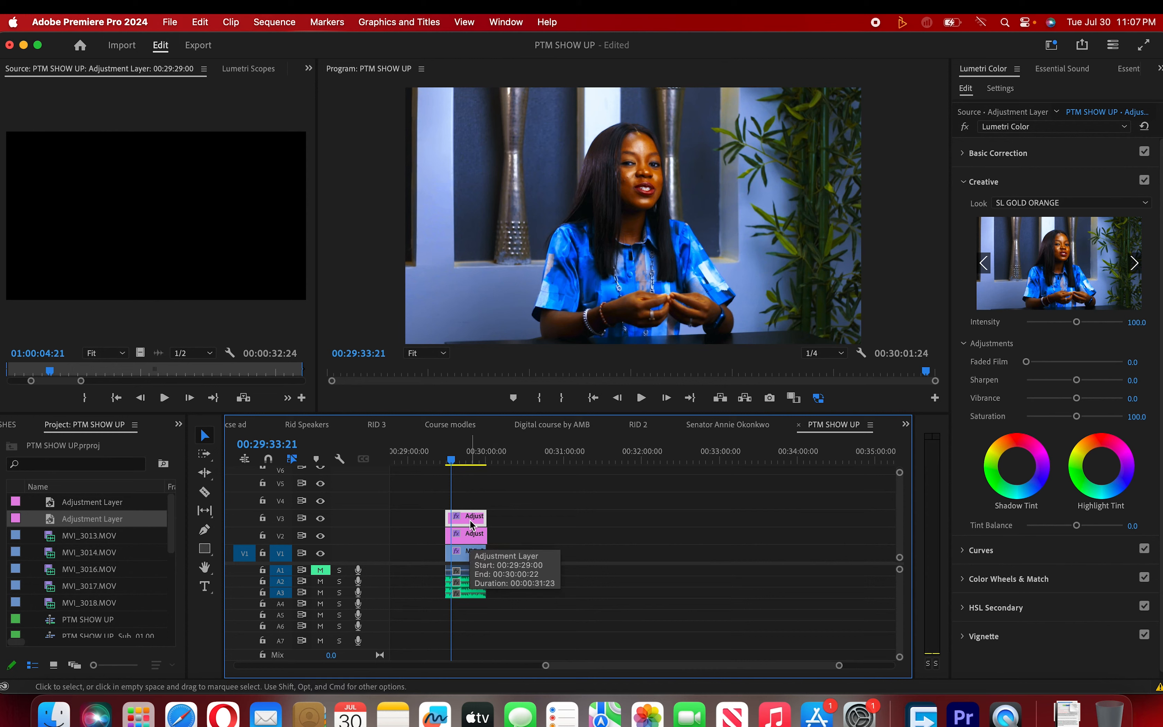
{"action": "left_click", "coordinate": [269, 71]}
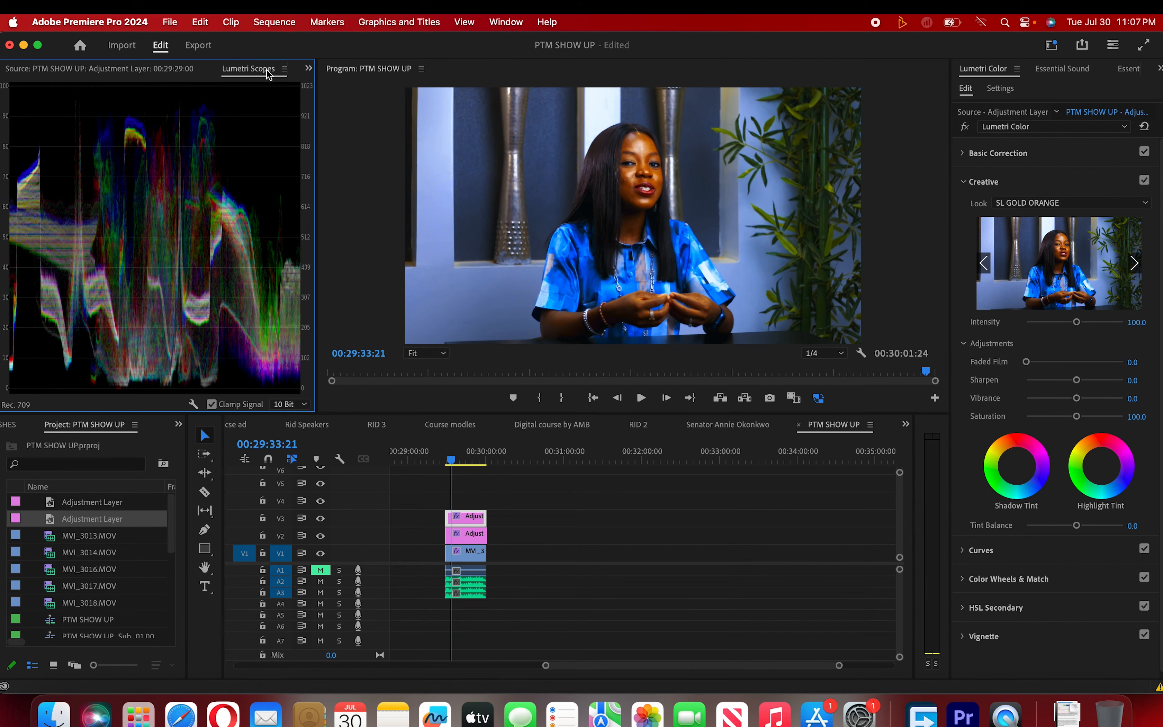
{"action": "left_click", "coordinate": [283, 71]}
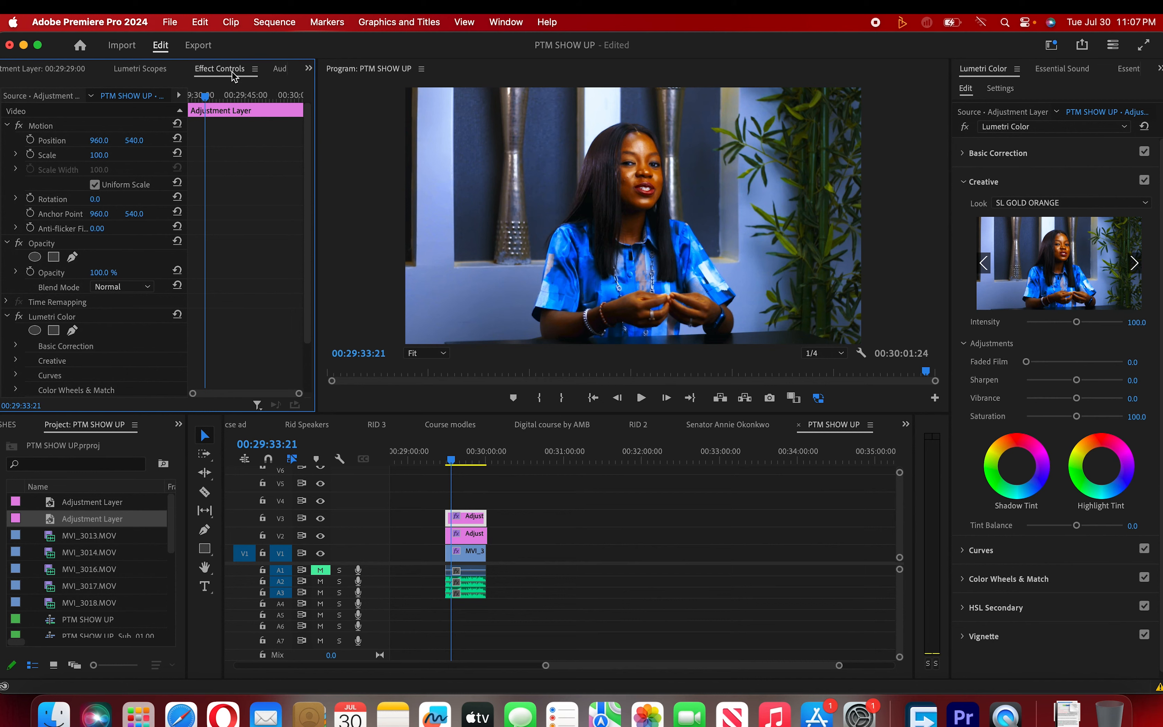
{"action": "left_click", "coordinate": [7, 126]}
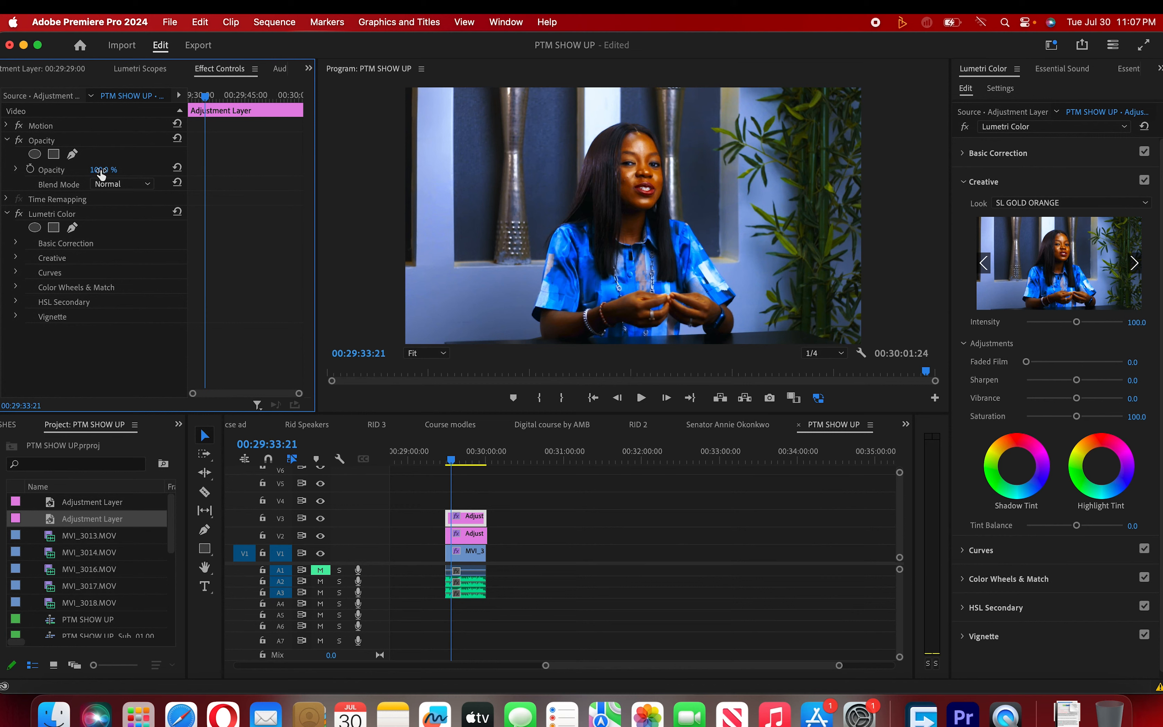
{"action": "left_click_drag", "start_coordinate": [101, 170], "coordinate": [83, 169]}
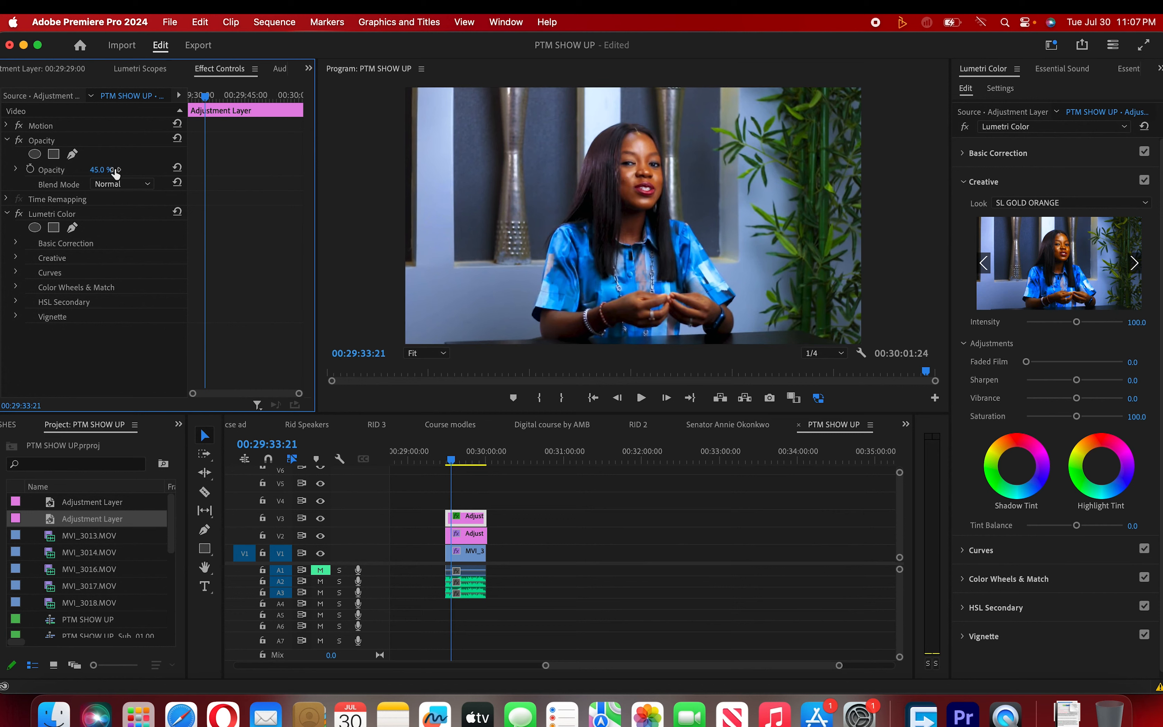
{"action": "left_click", "coordinate": [101, 169]}
{"action": "type", "text": "50"}
{"action": "key", "text": "Return"}
{"action": "left_click", "coordinate": [320, 518]}
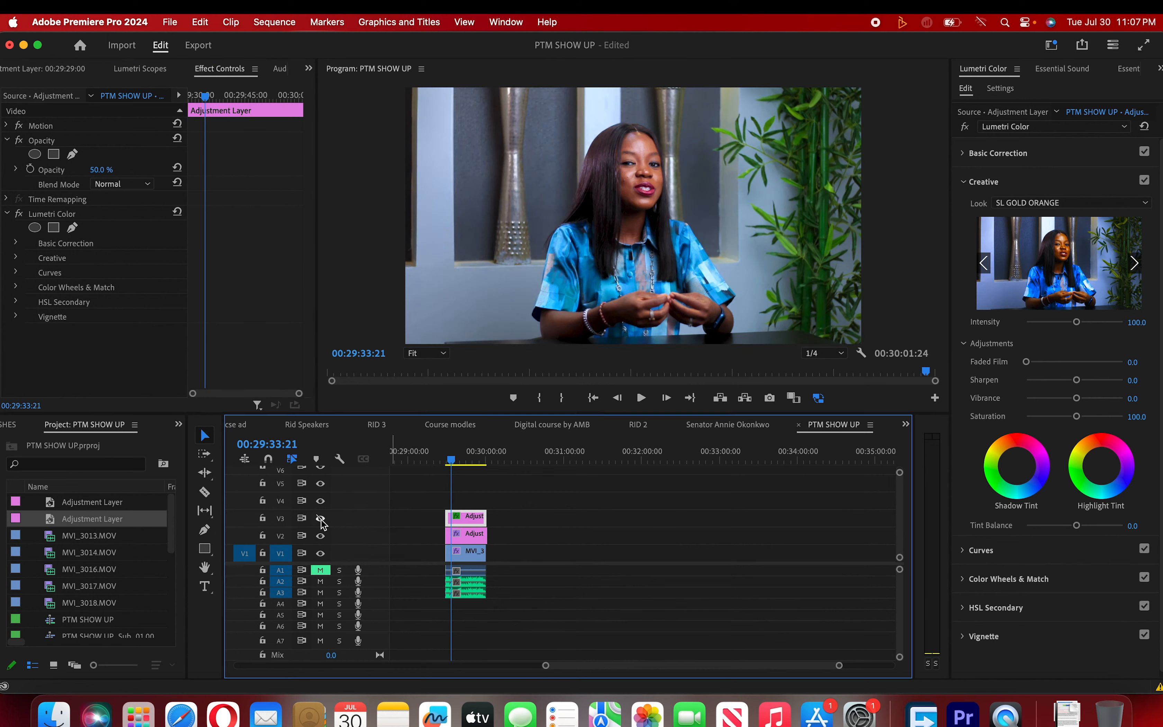
{"action": "left_click", "coordinate": [320, 536]}
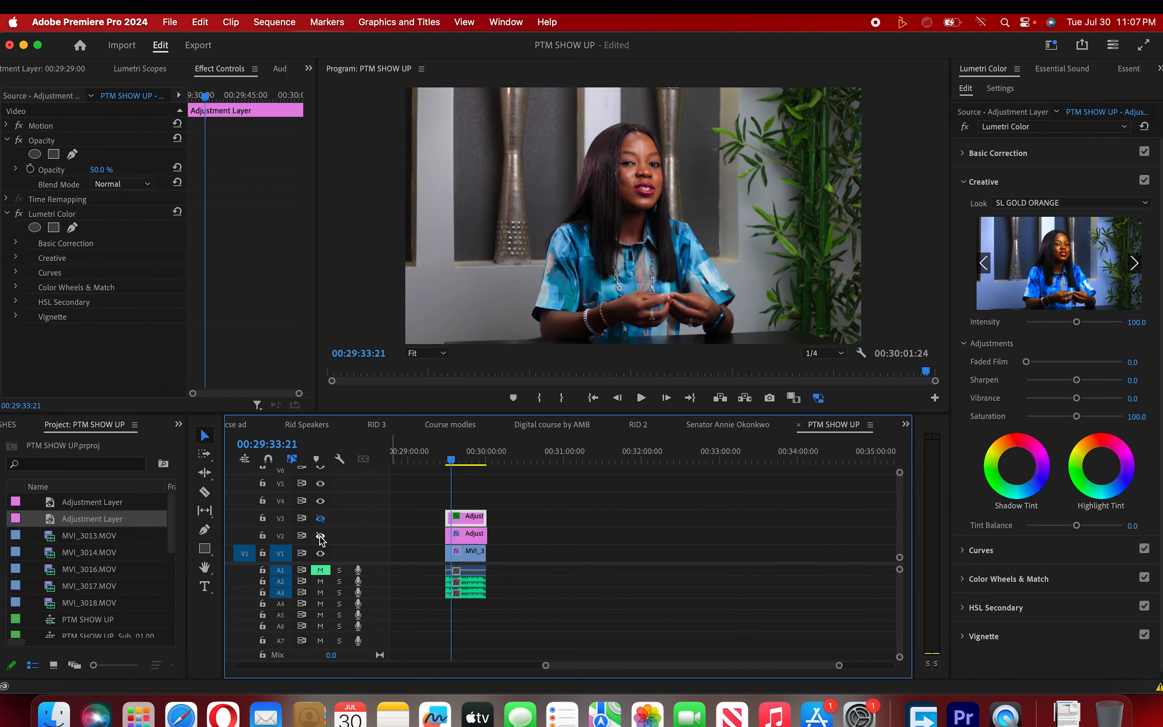
{"action": "left_click", "coordinate": [320, 536]}
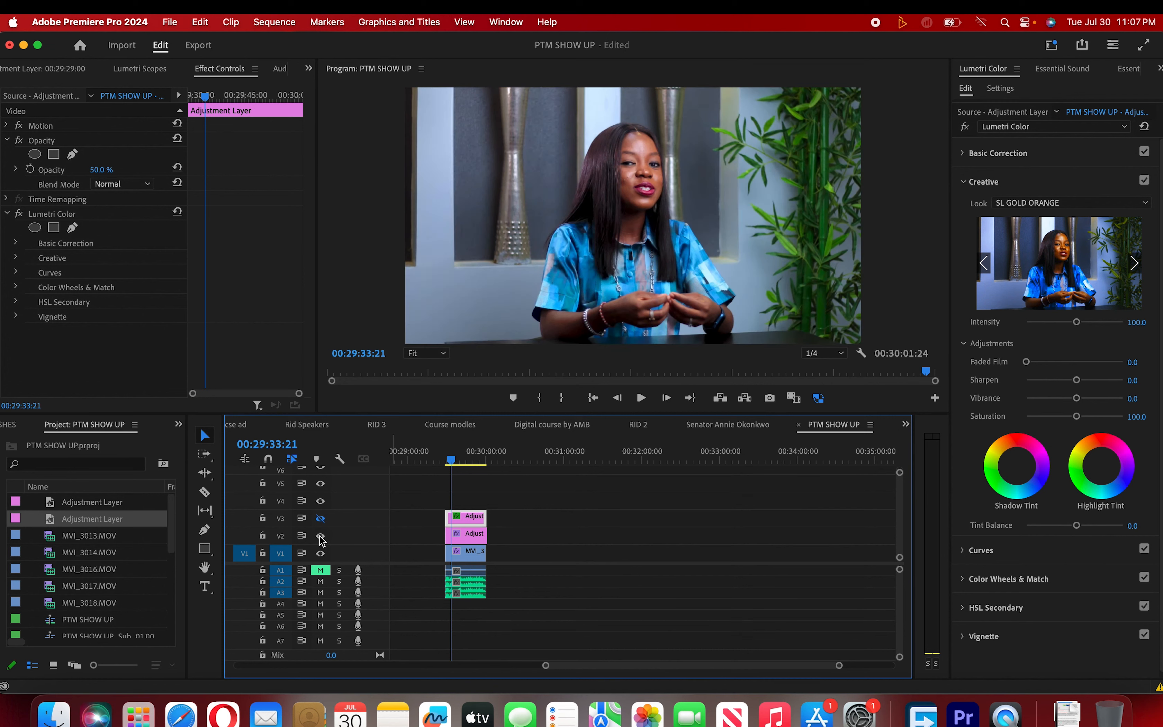
{"action": "left_click", "coordinate": [321, 519]}
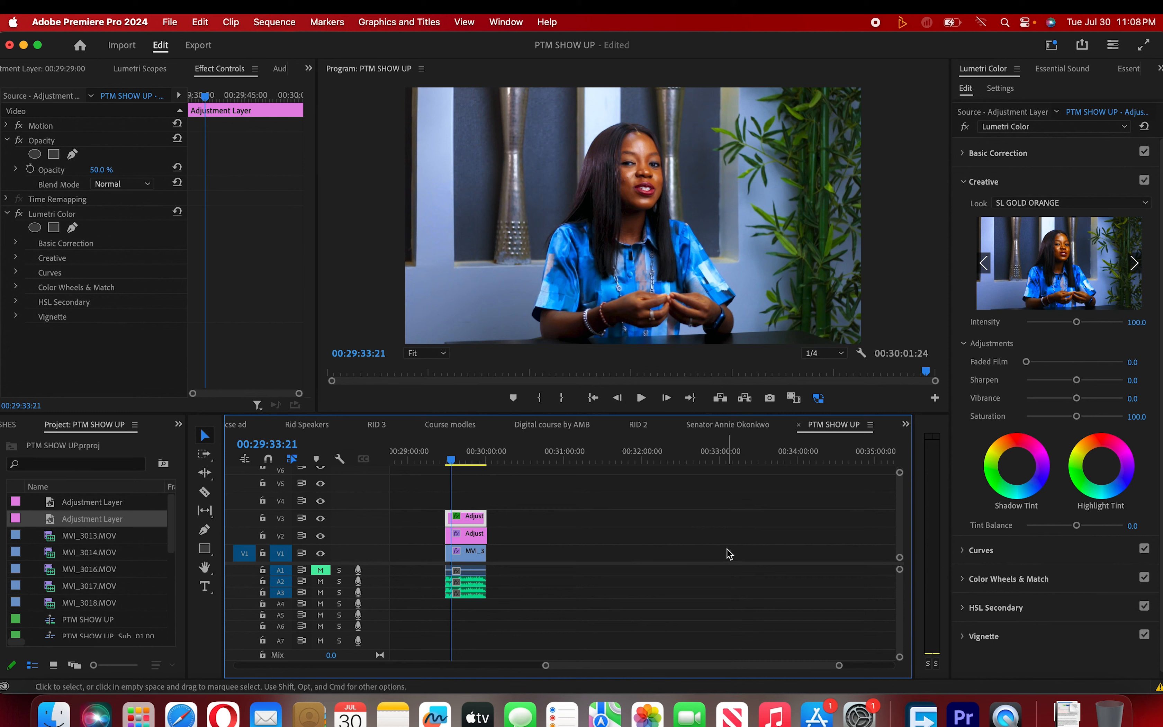
Step: Extend the V3 adjustment layer well past the end of the video clip and trim it back to the clip's end
{"action": "left_click_drag", "start_coordinate": [484, 515], "coordinate": [837, 514]}
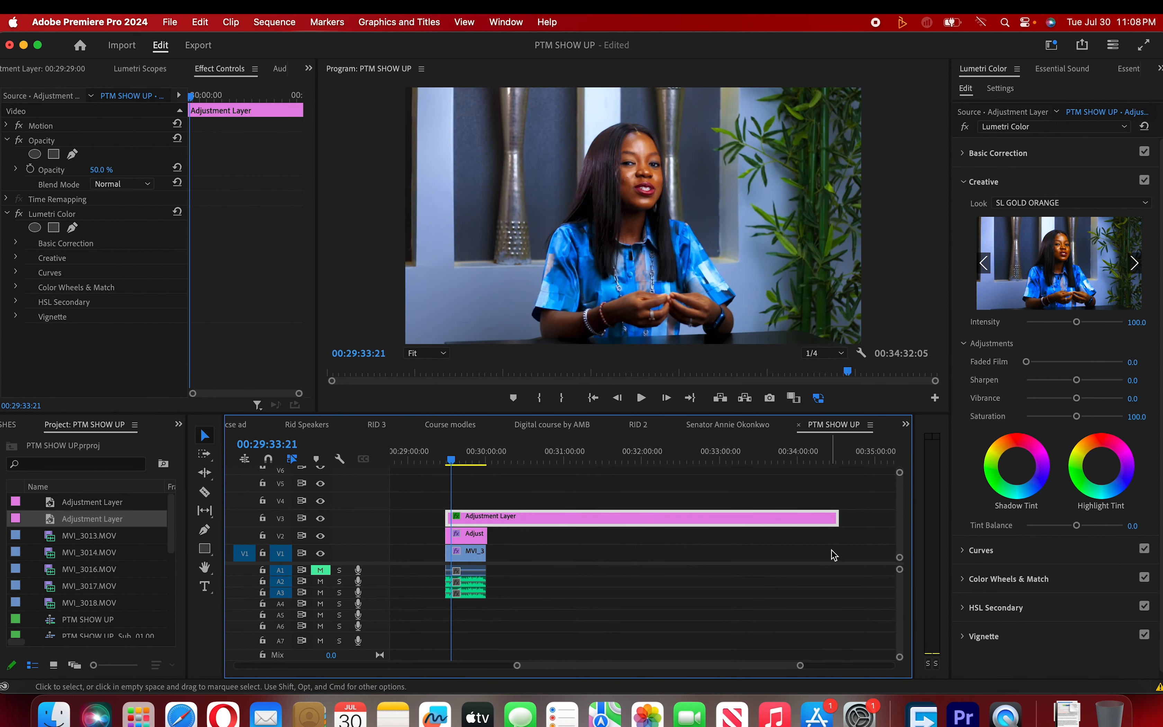
{"action": "left_click_drag", "start_coordinate": [837, 517], "coordinate": [486, 510]}
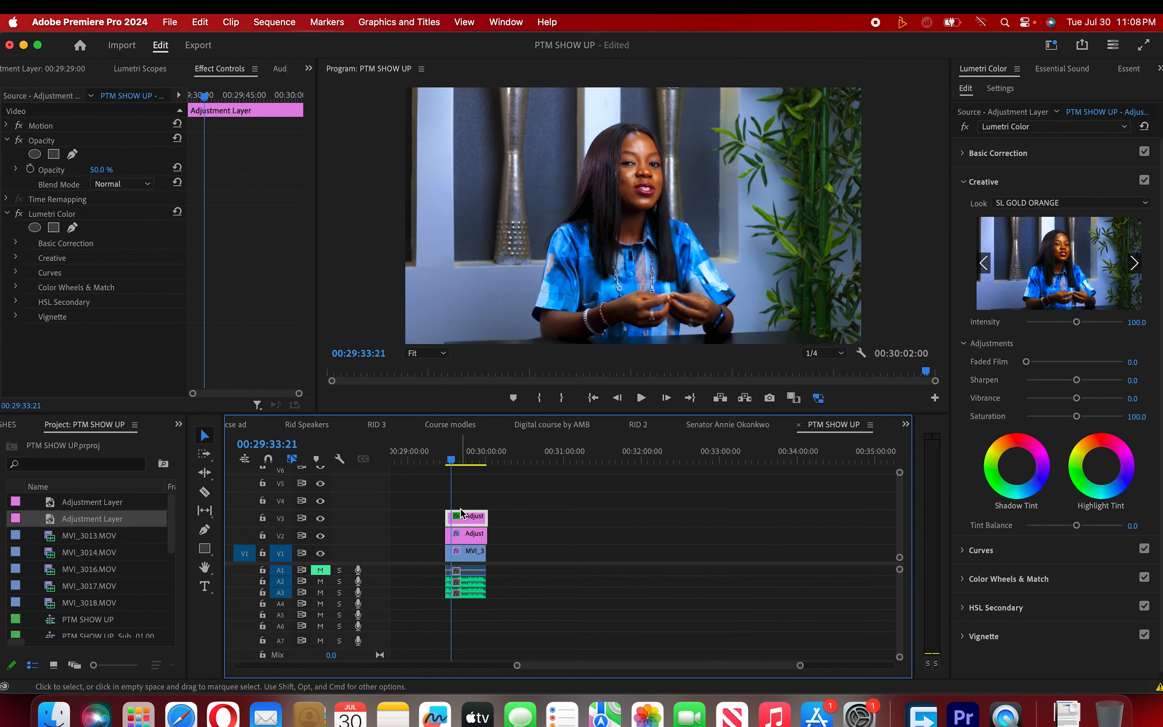